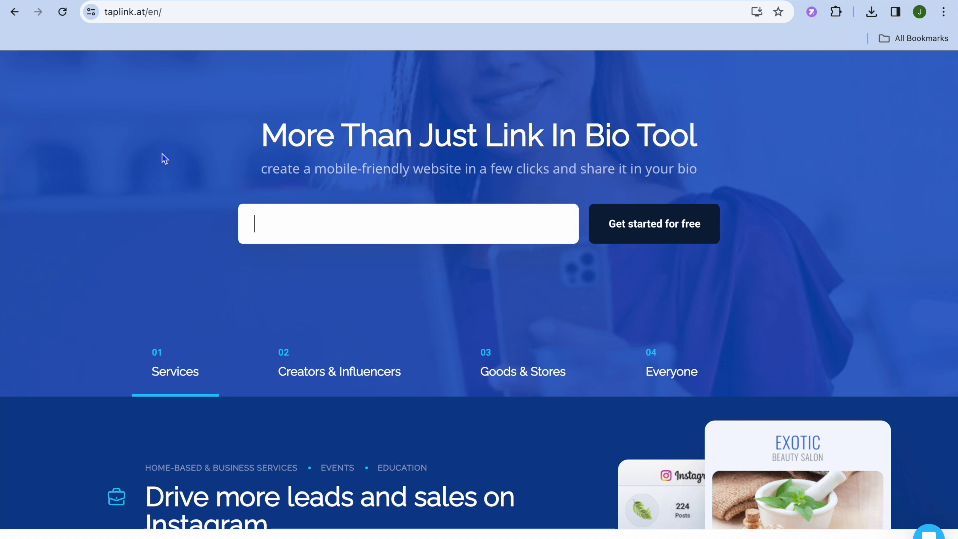
- Scroll the Taplink homepage, then go to the Pricing page comparing BASIC, PRO and BUSINESS plans
scroll(164, 158, "up", 2)
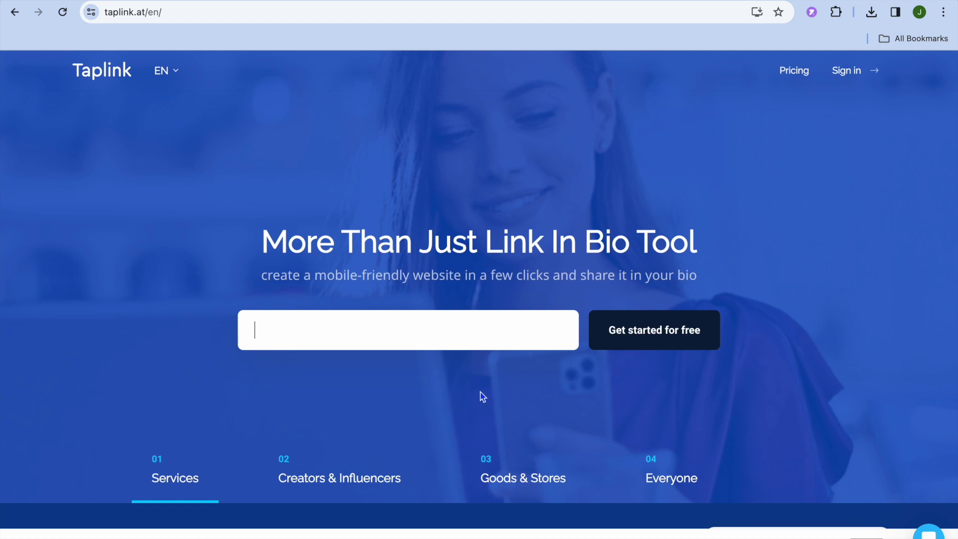
scroll(440, 381, "down", 1)
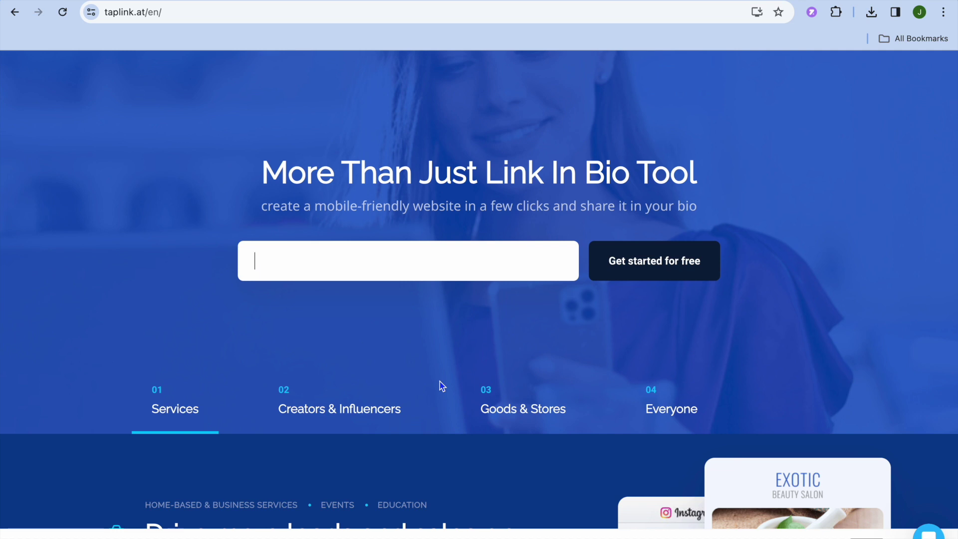
scroll(439, 382, "down", 1)
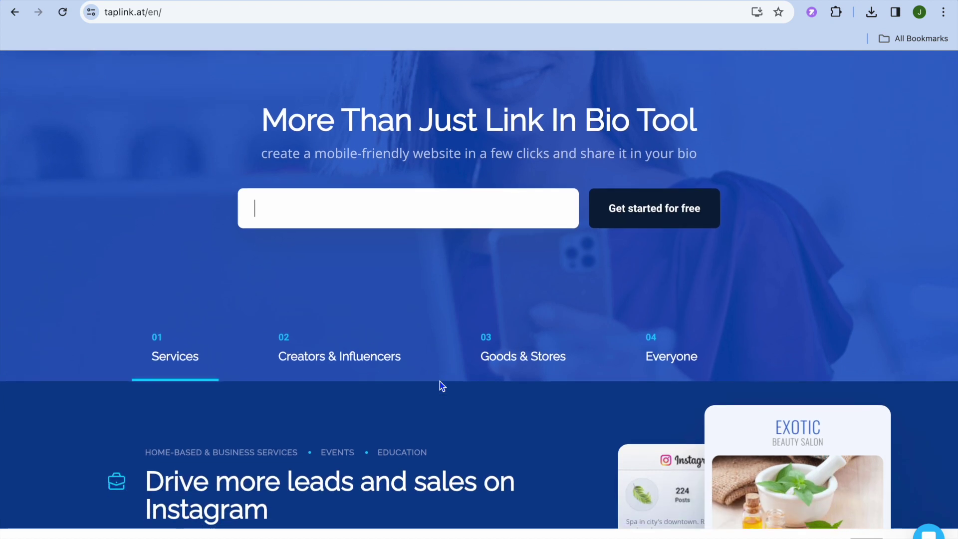
scroll(439, 381, "up", 2)
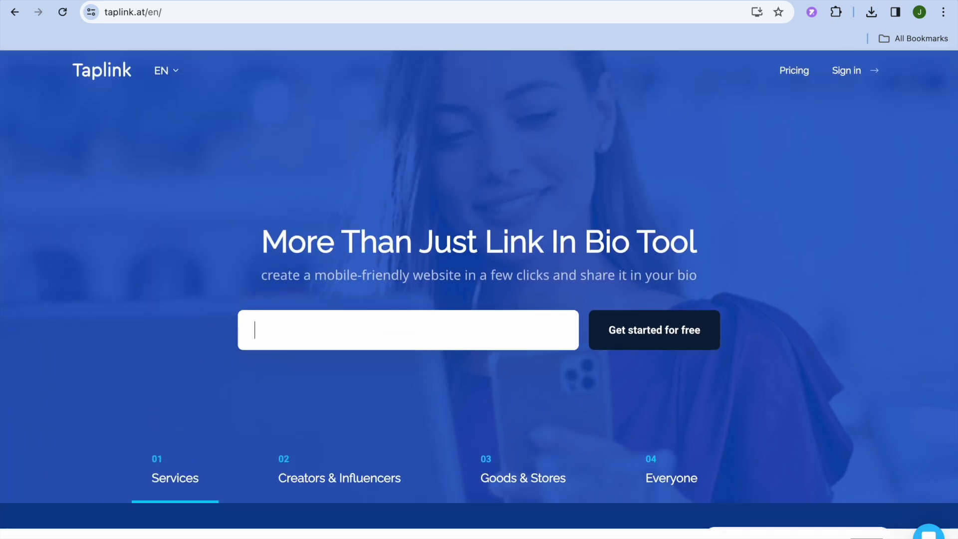
left_click(794, 70)
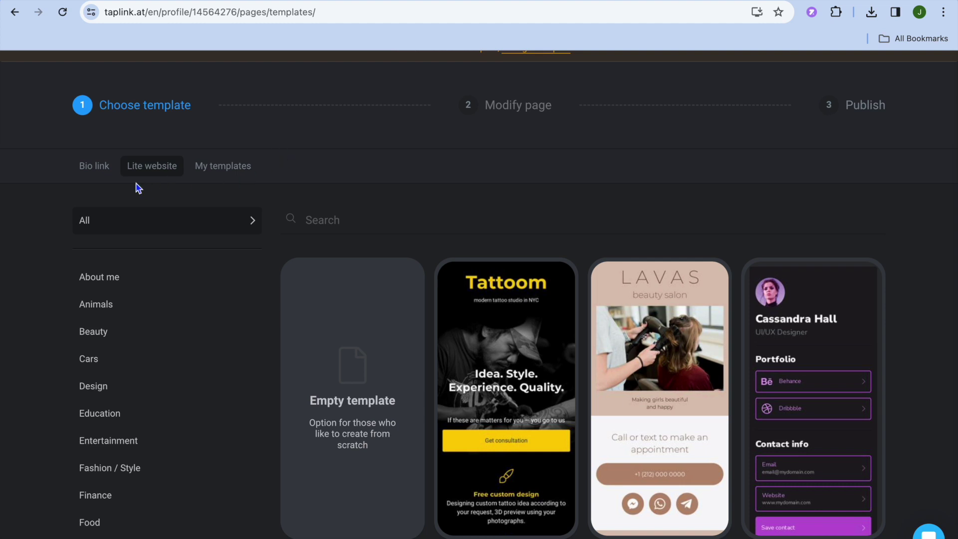
- Switch to the Bio link templates and filter them to the Flora category
left_click(106, 168)
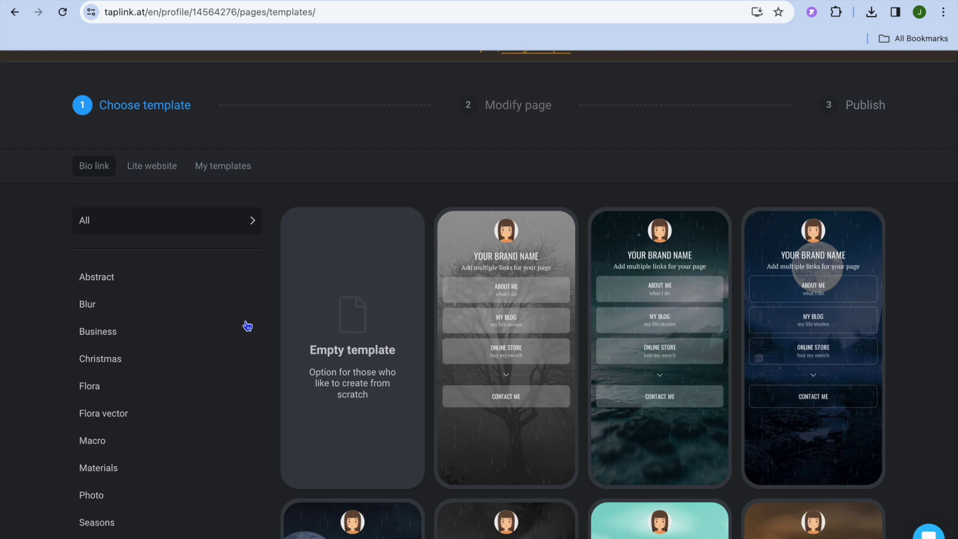
scroll(247, 326, "down", 4)
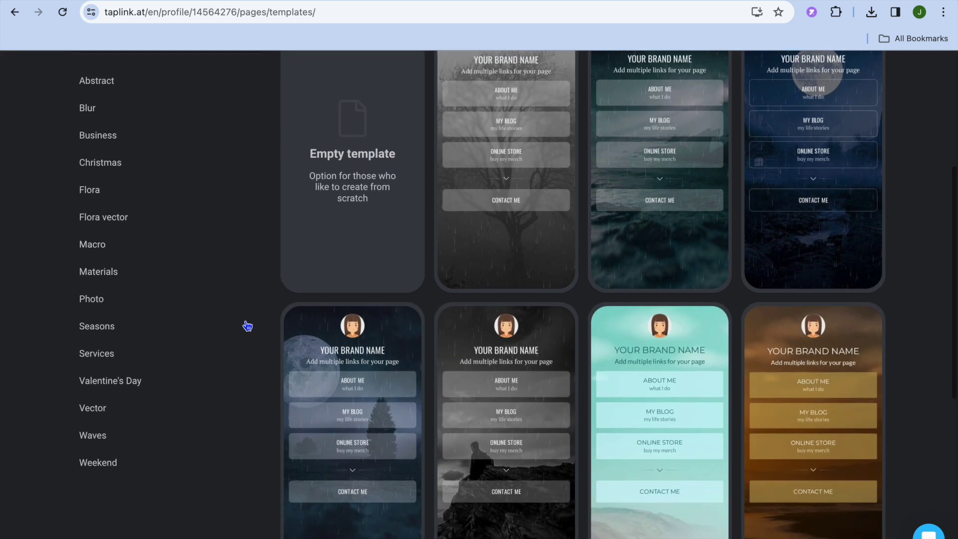
scroll(248, 326, "down", 1)
scroll(248, 326, "up", 1)
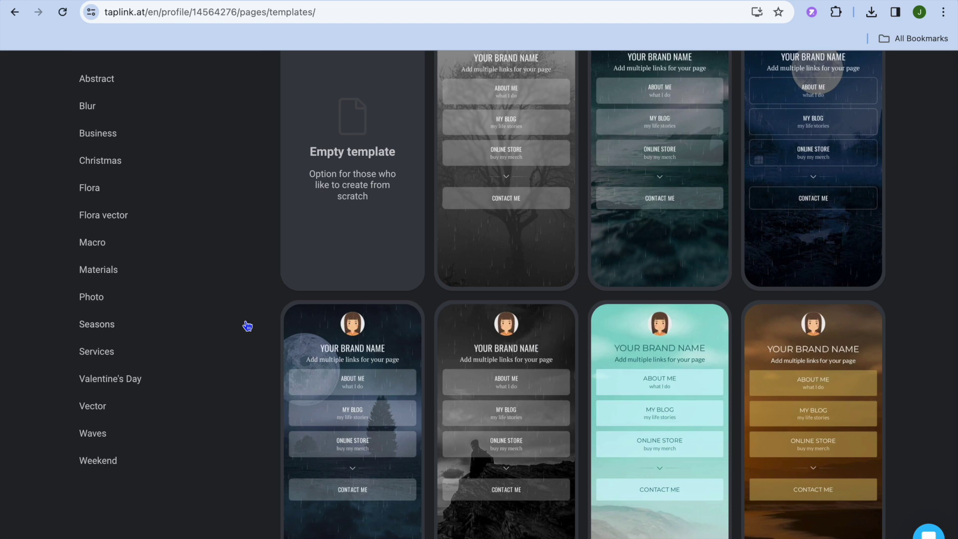
scroll(248, 326, "up", 2)
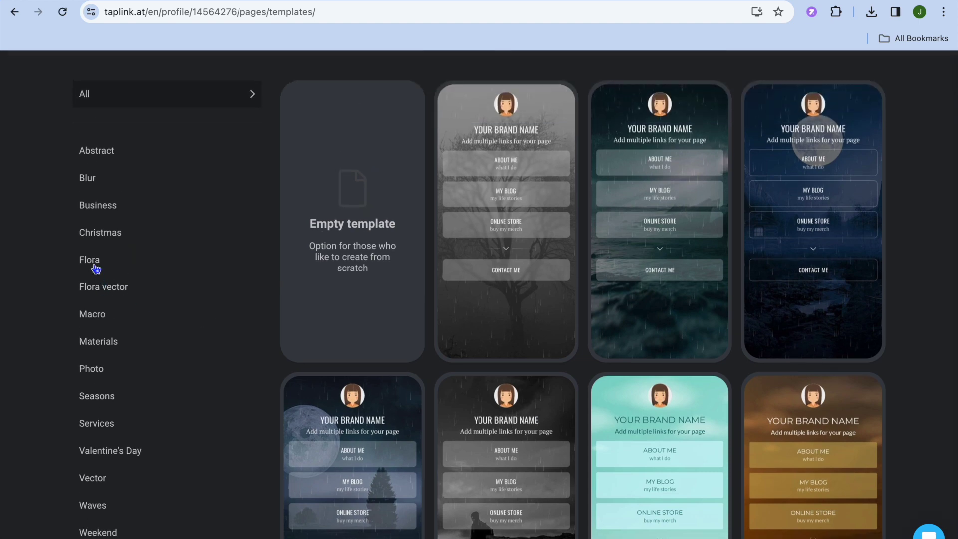
left_click(94, 262)
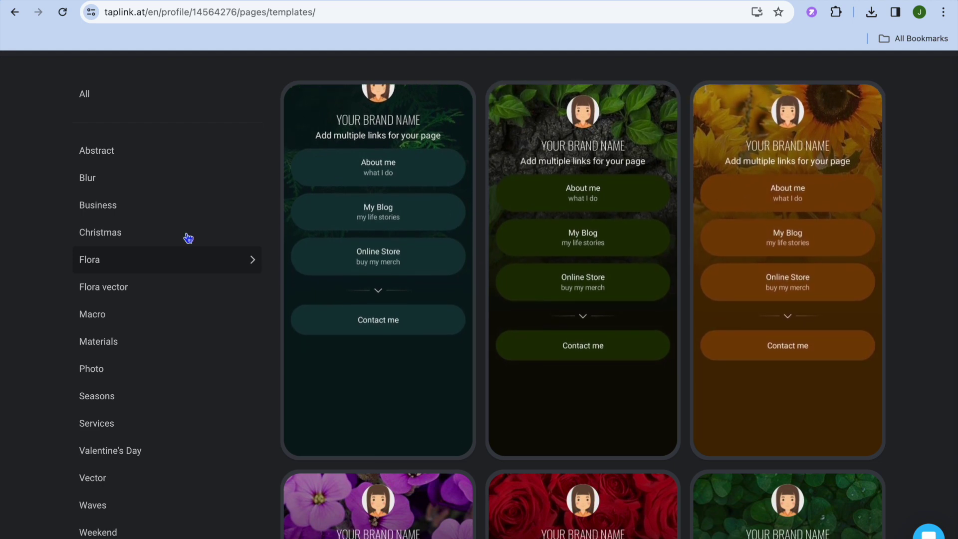
scroll(195, 297, "up", 4)
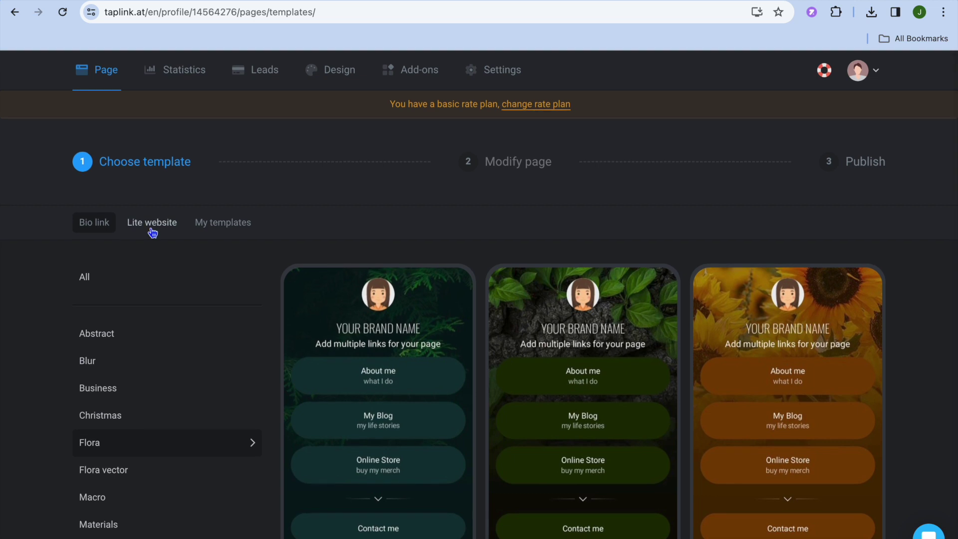
- Show the Lite website templates and preview, then close, the Tattoom template
left_click(153, 228)
scroll(283, 381, "down", 3)
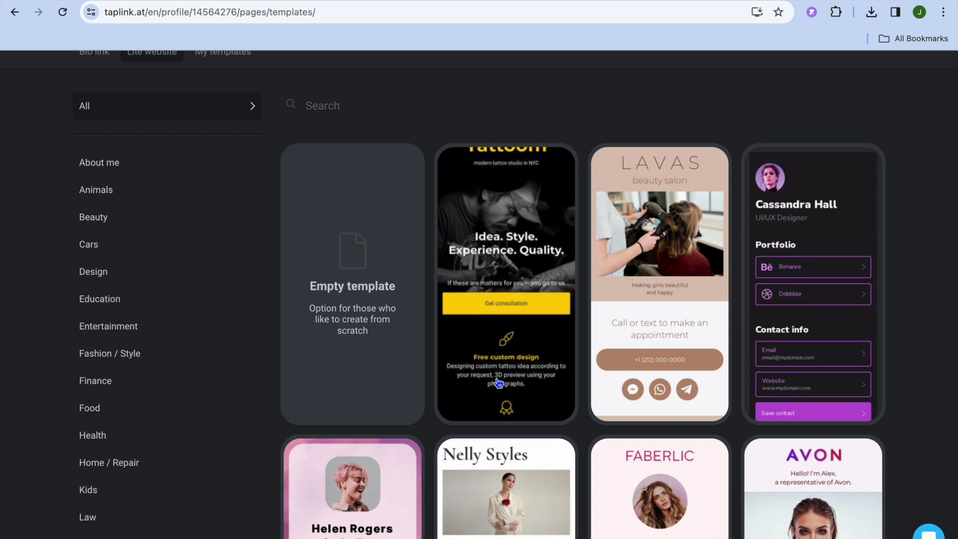
left_click(498, 384)
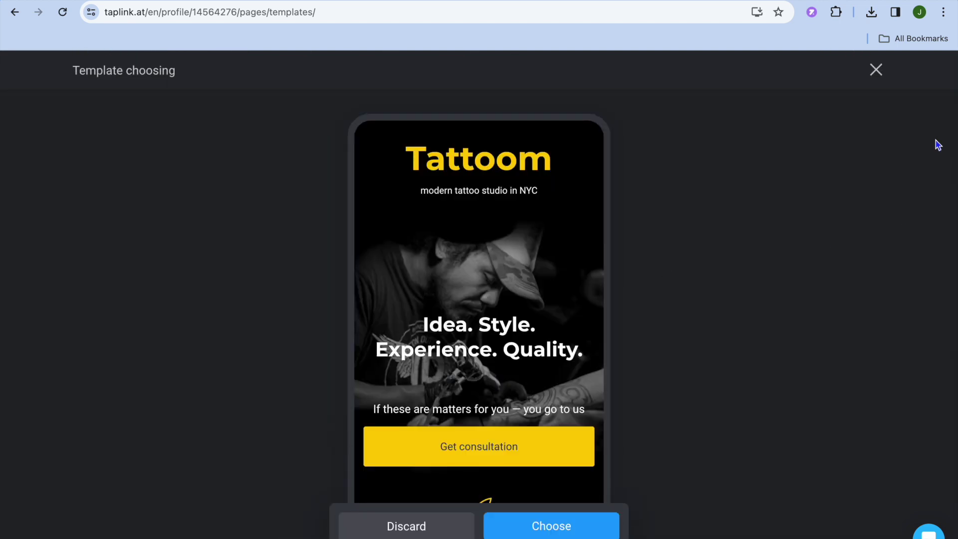
left_click(876, 70)
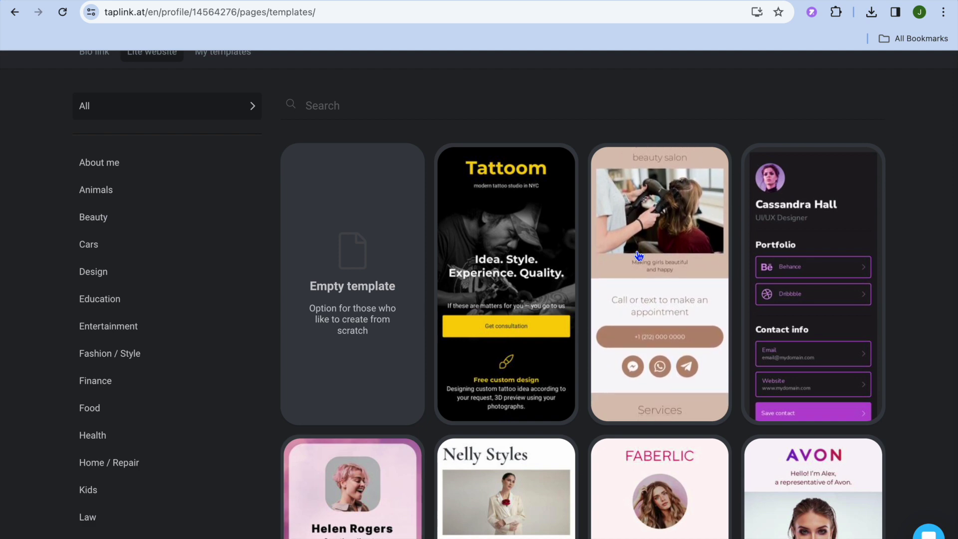
- Preview the AVON template, choose it and confirm replacing the current page
scroll(640, 255, "down", 3)
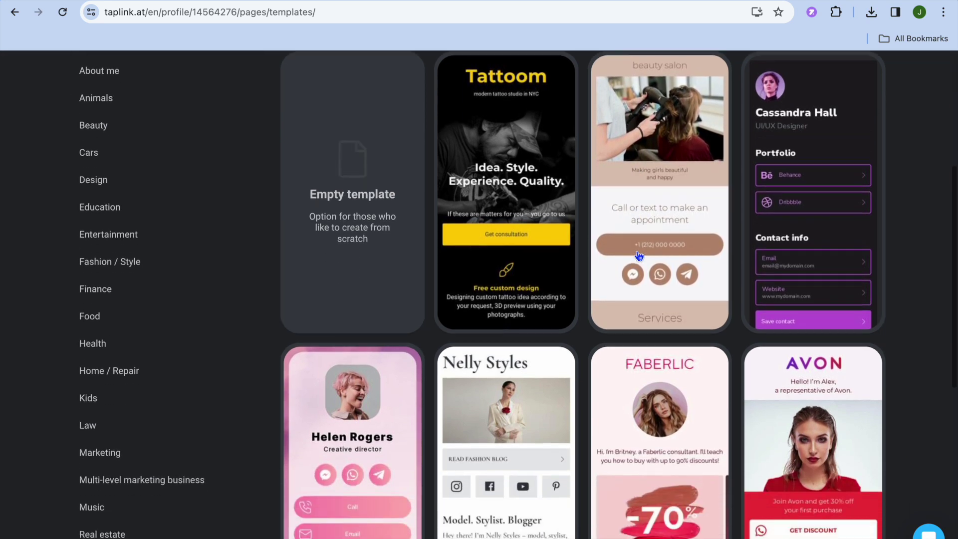
scroll(640, 256, "up", 5)
scroll(639, 256, "up", 2)
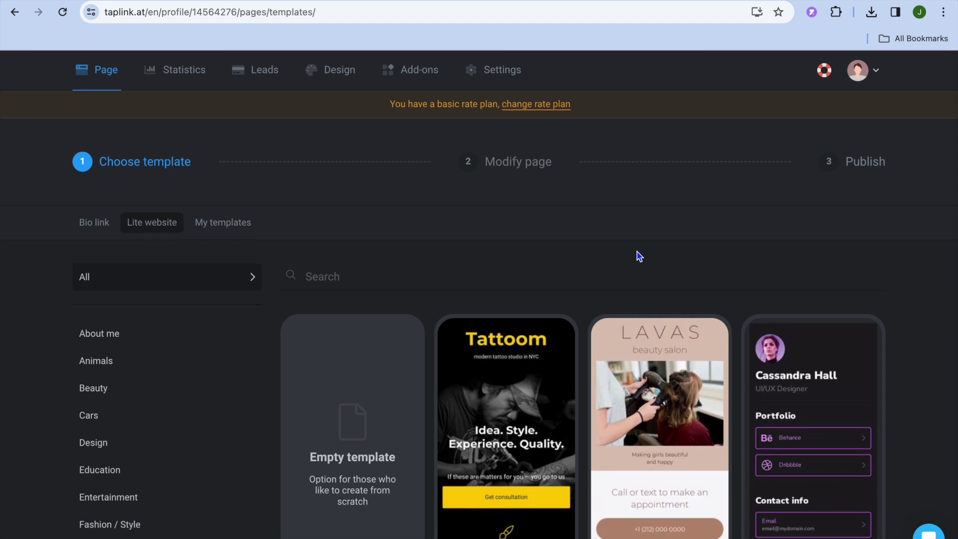
scroll(639, 256, "down", 2)
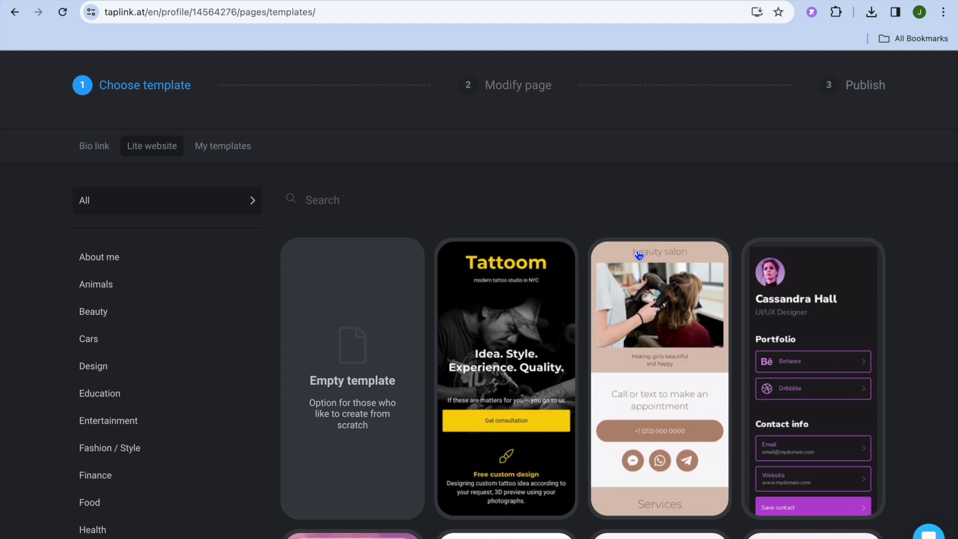
scroll(639, 255, "down", 3)
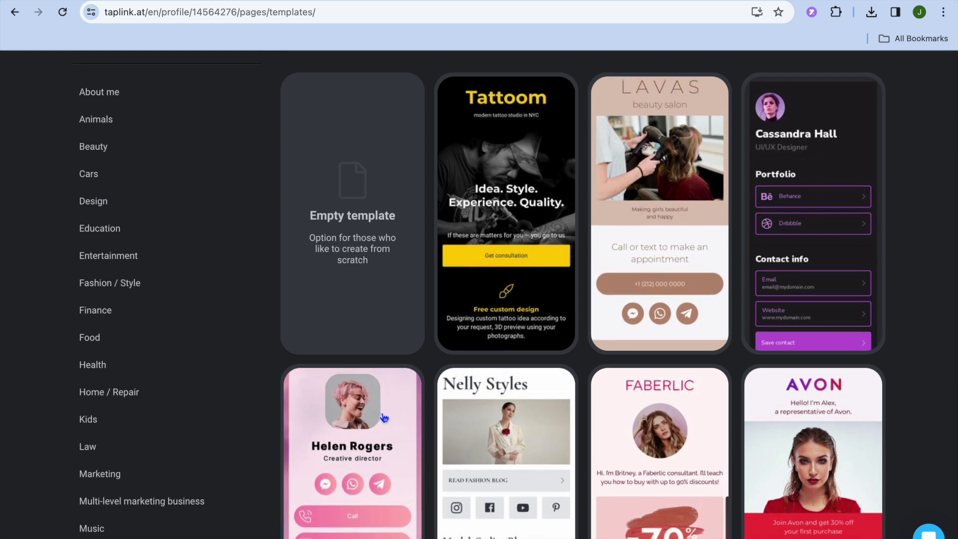
left_click(807, 403)
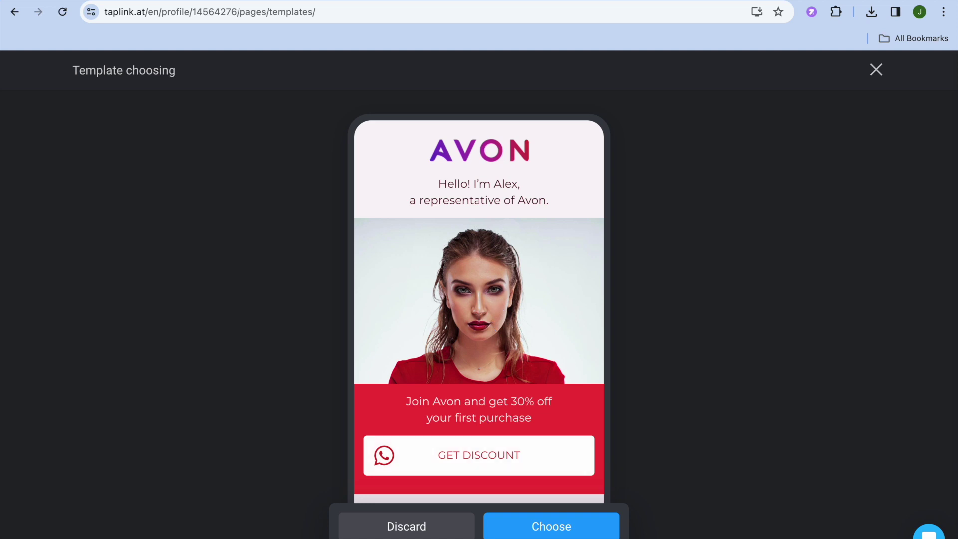
left_click(555, 533)
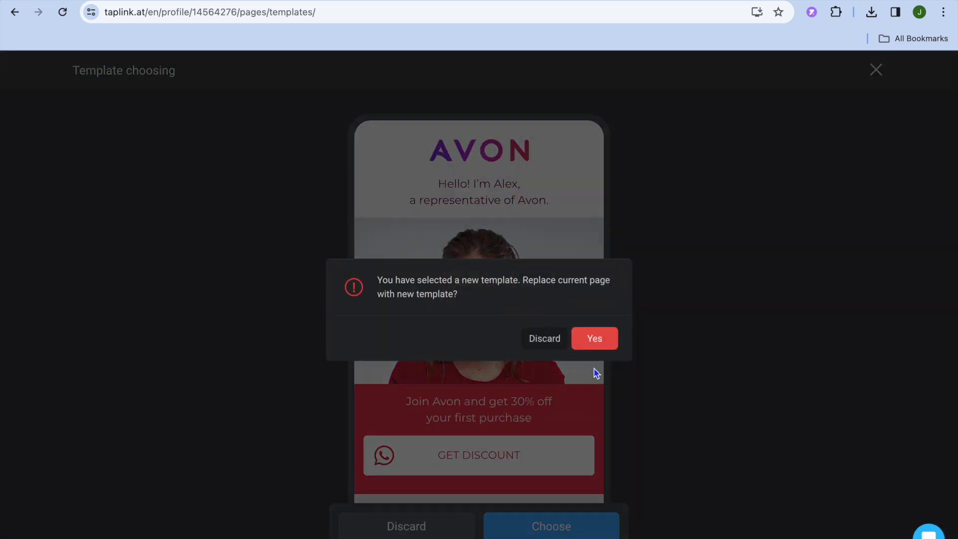
left_click(594, 338)
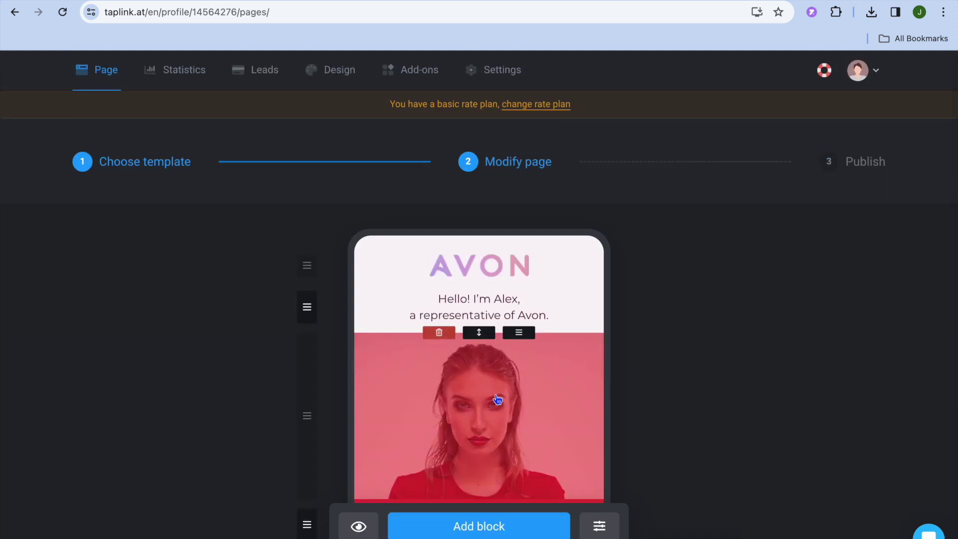
- Open and close the Avon photo block settings, then return to the Choose template step
left_click(487, 413)
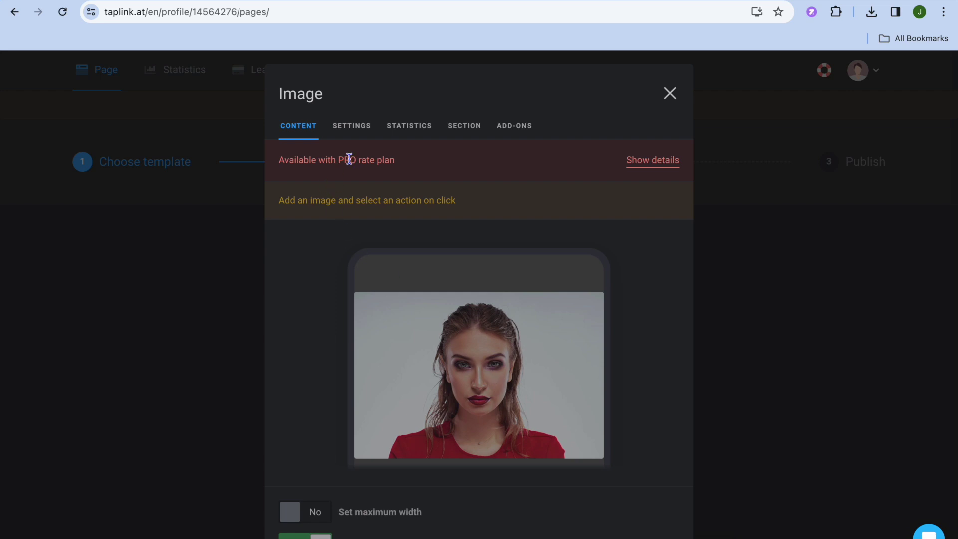
left_click(669, 109)
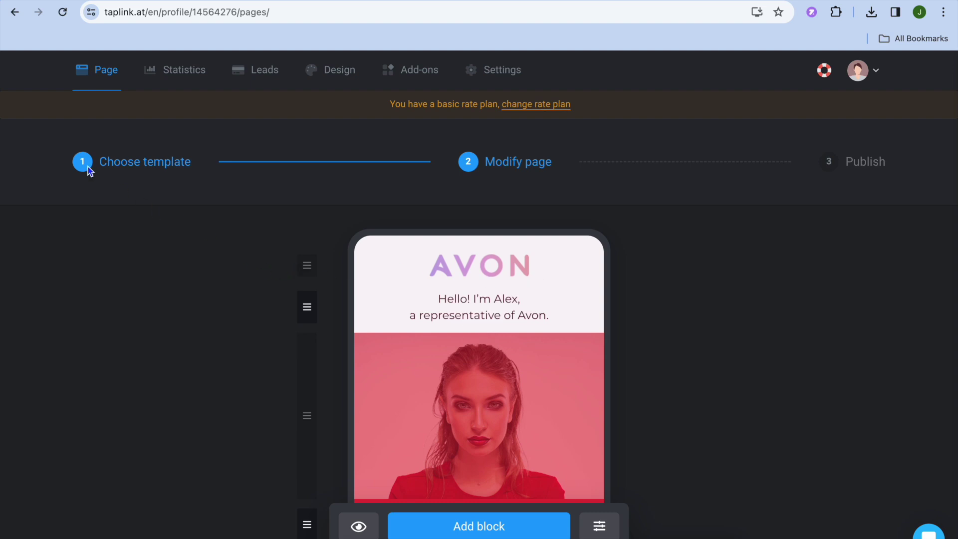
left_click(122, 162)
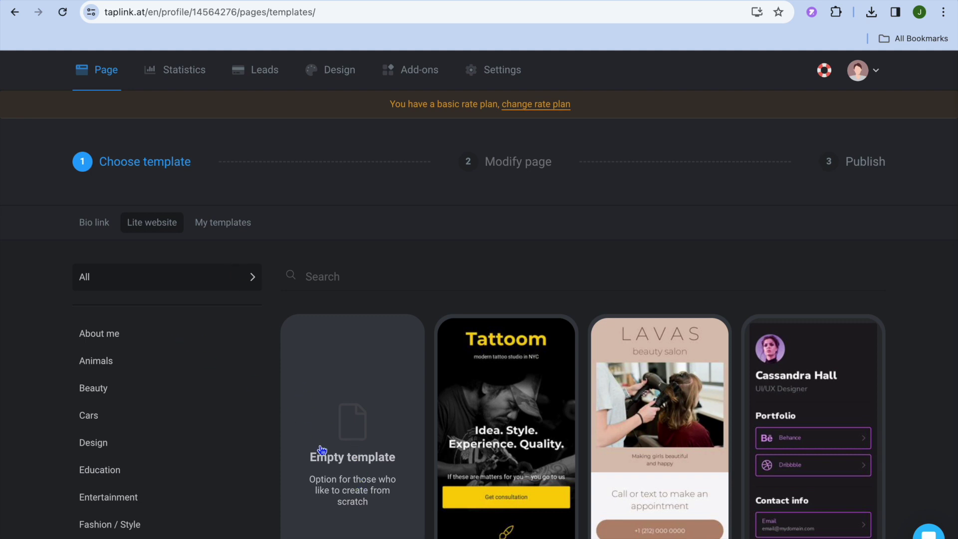
scroll(322, 450, "down", 2)
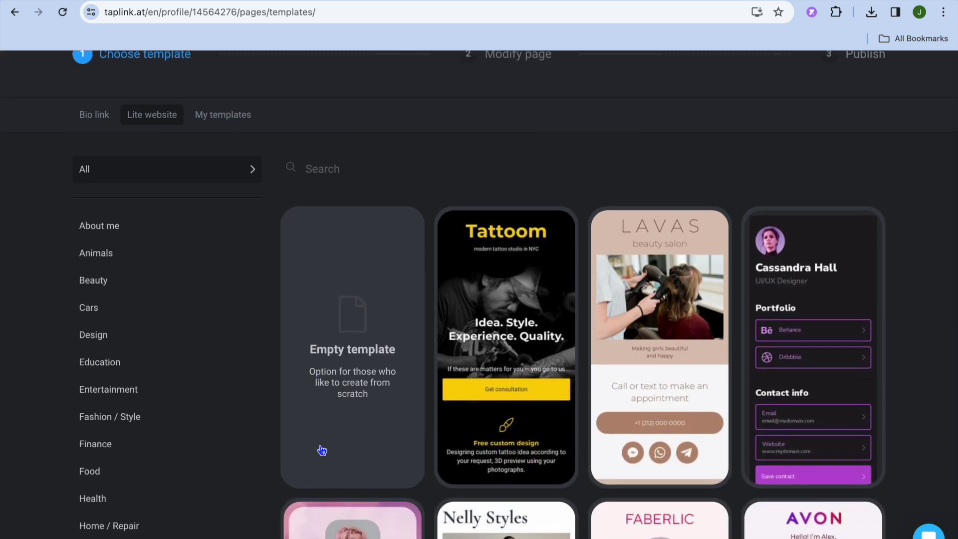
- Pick the Empty template to get a blank page with only a placeholder avatar
left_click(342, 404)
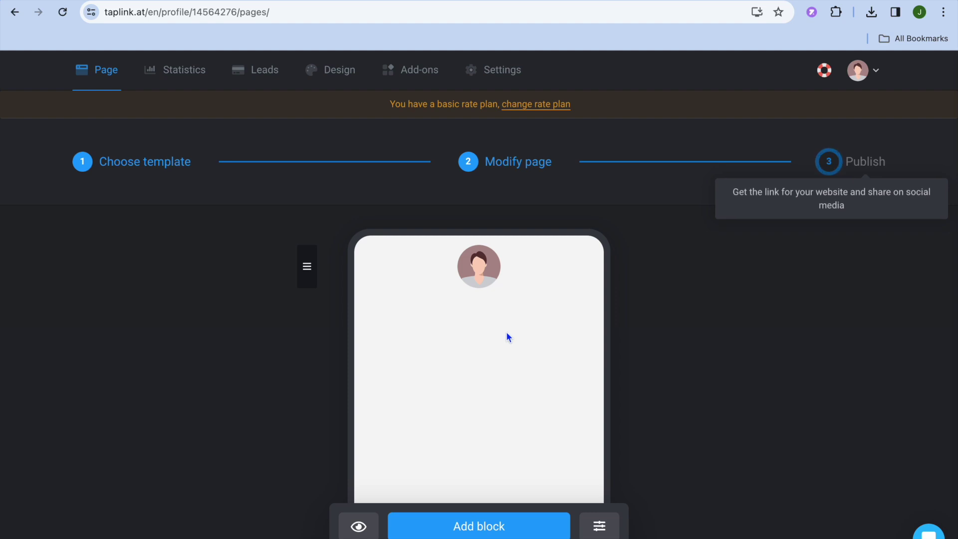
scroll(507, 335, "down", 2)
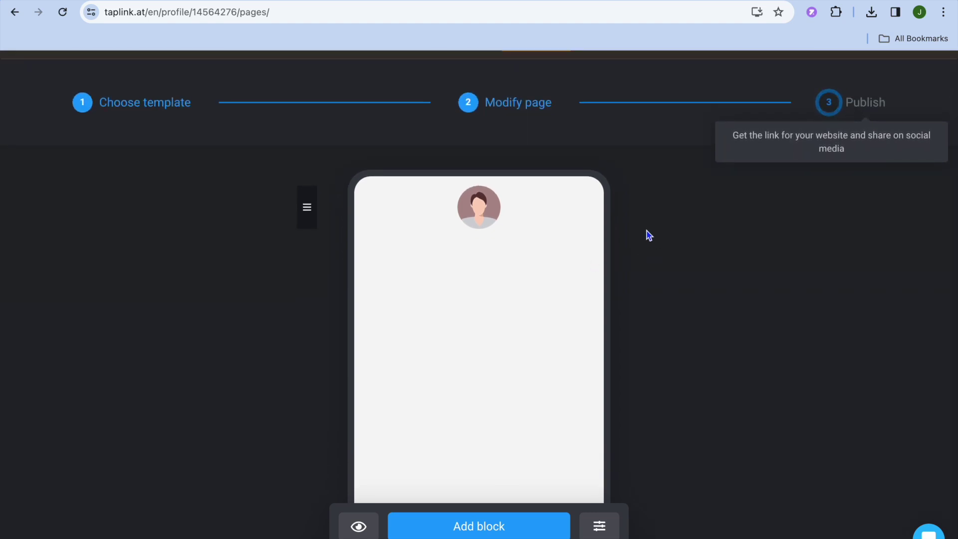
- Upload Black and Orange Typography T-shirt.png as the avatar at Medium 95×95 size and save
left_click(476, 218)
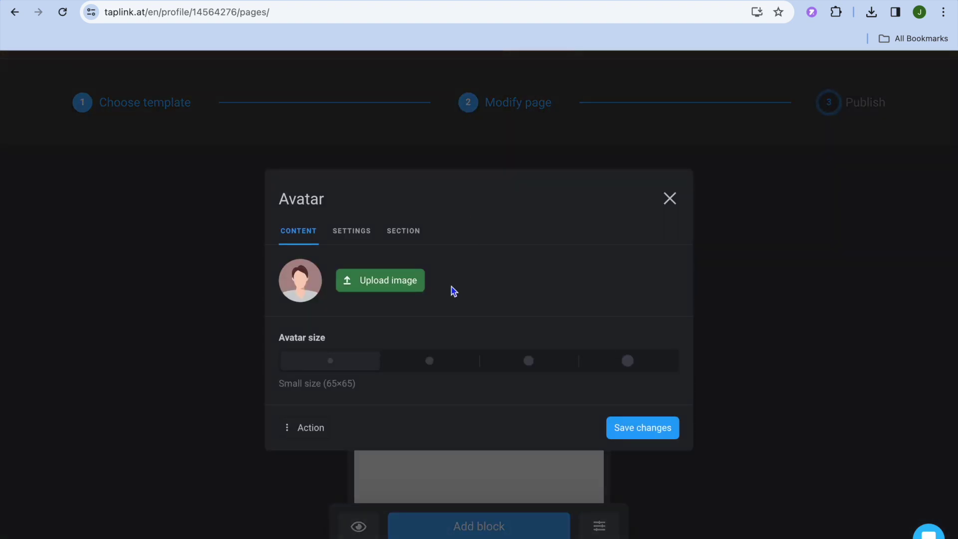
left_click(379, 284)
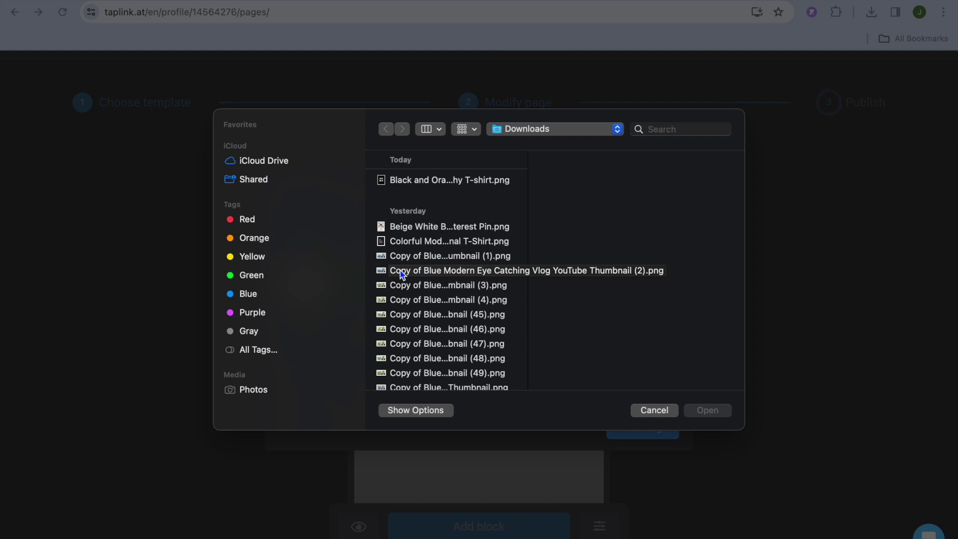
left_click(434, 186)
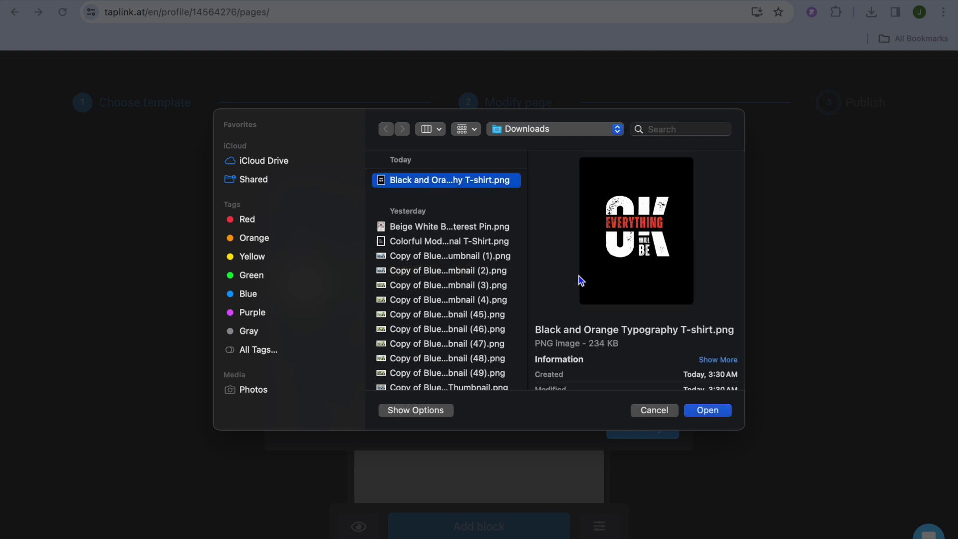
left_click(711, 411)
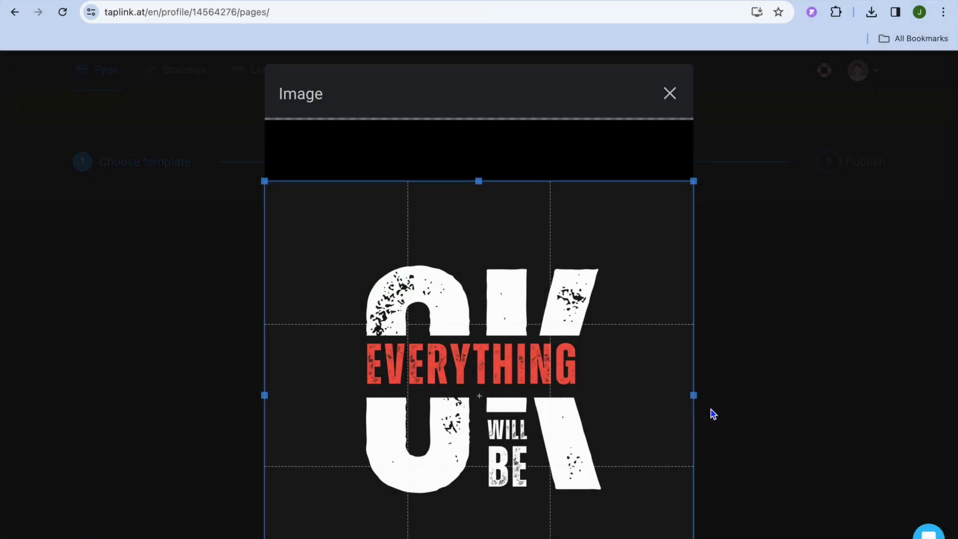
scroll(729, 394, "down", 3)
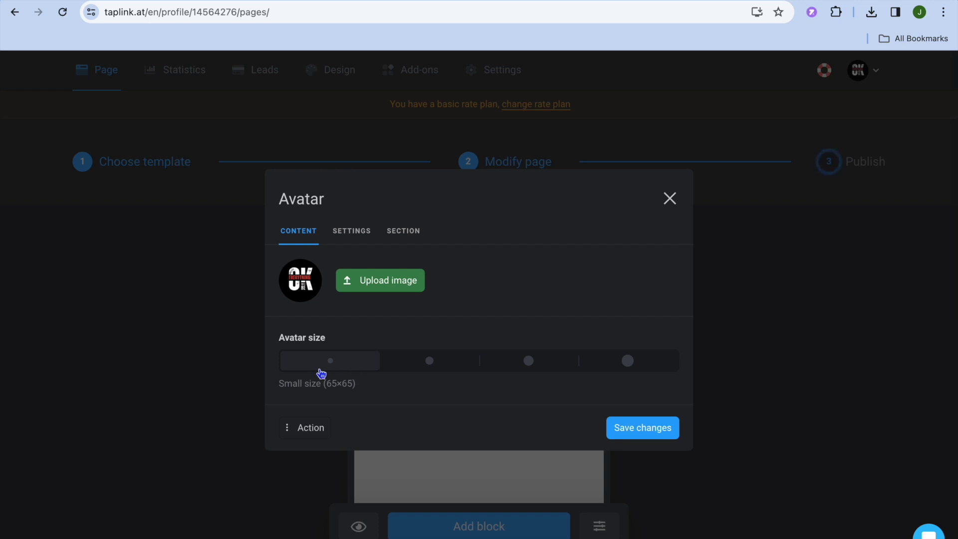
left_click(424, 364)
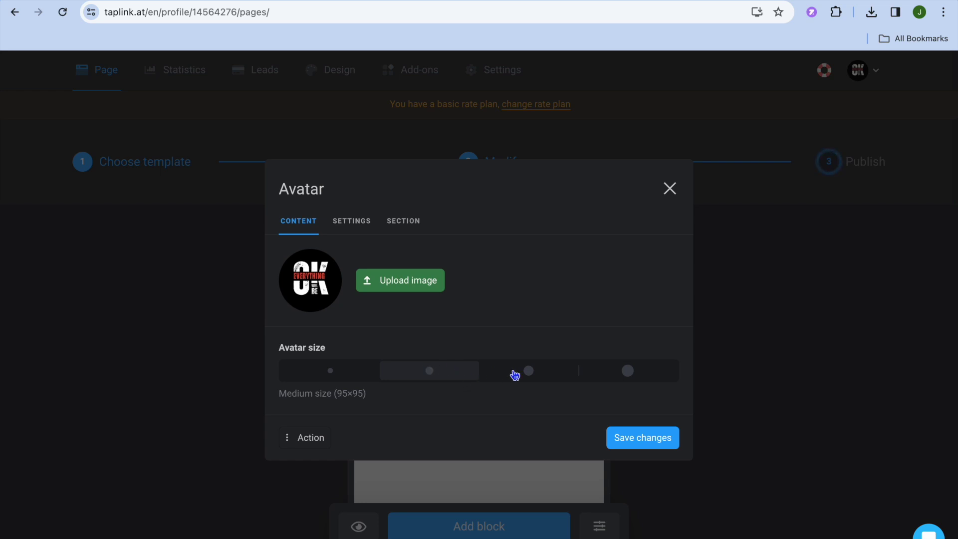
left_click(630, 448)
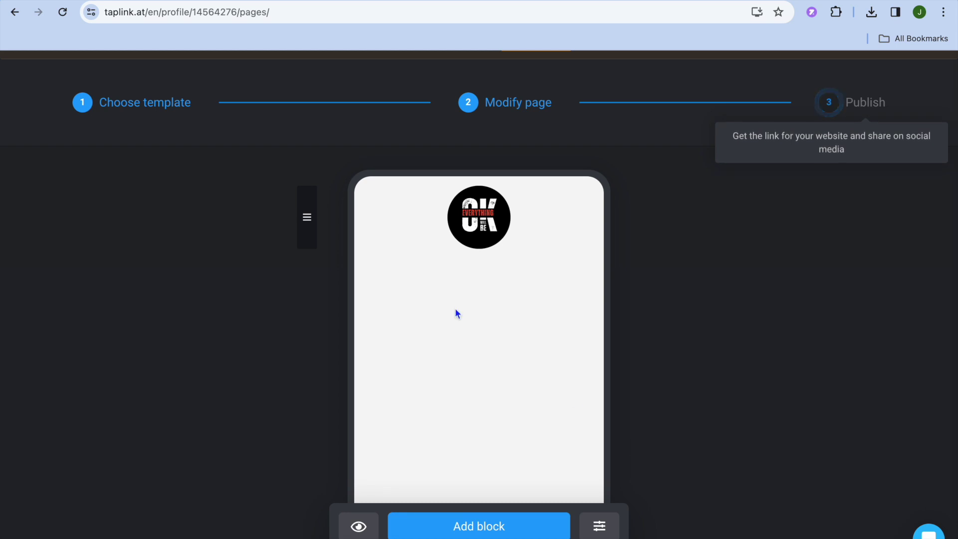
scroll(495, 425, "down", 1)
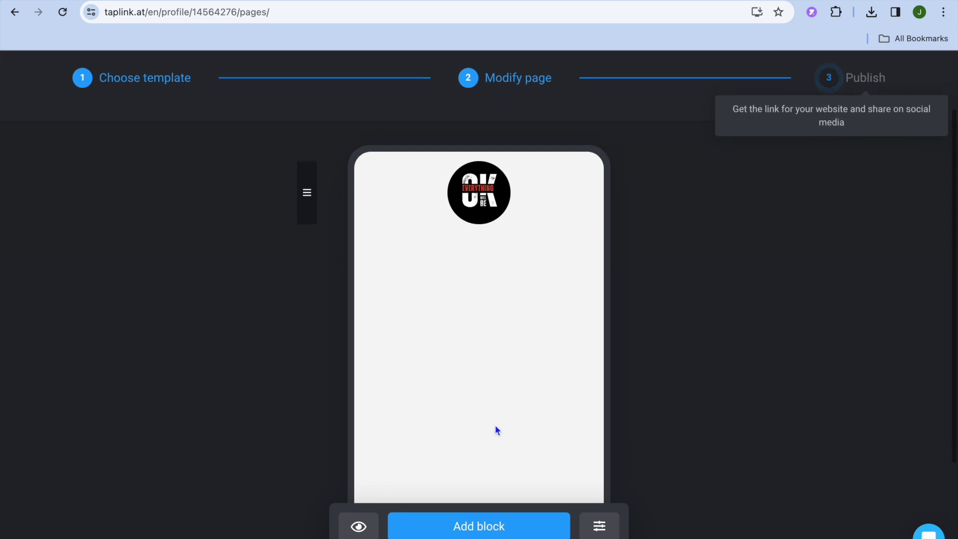
left_click(480, 528)
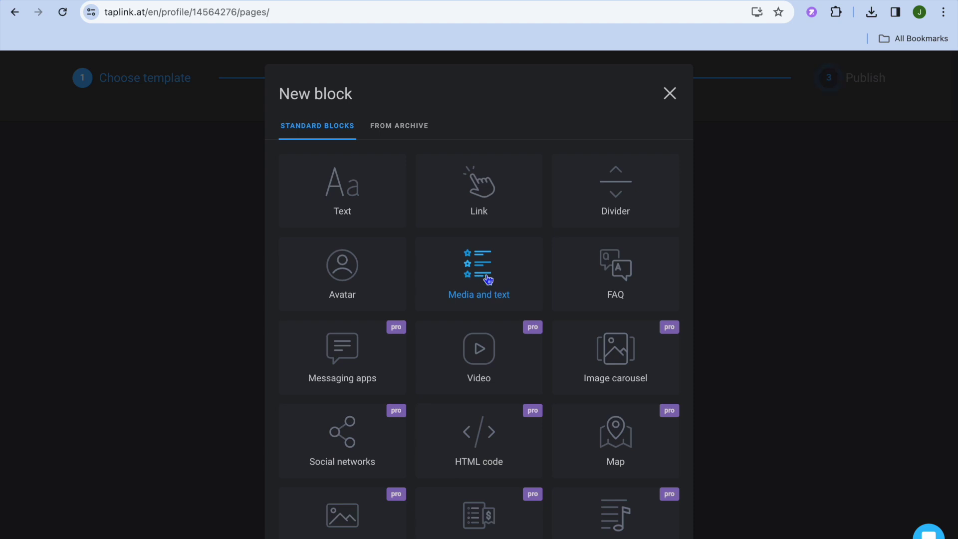
left_click(488, 280)
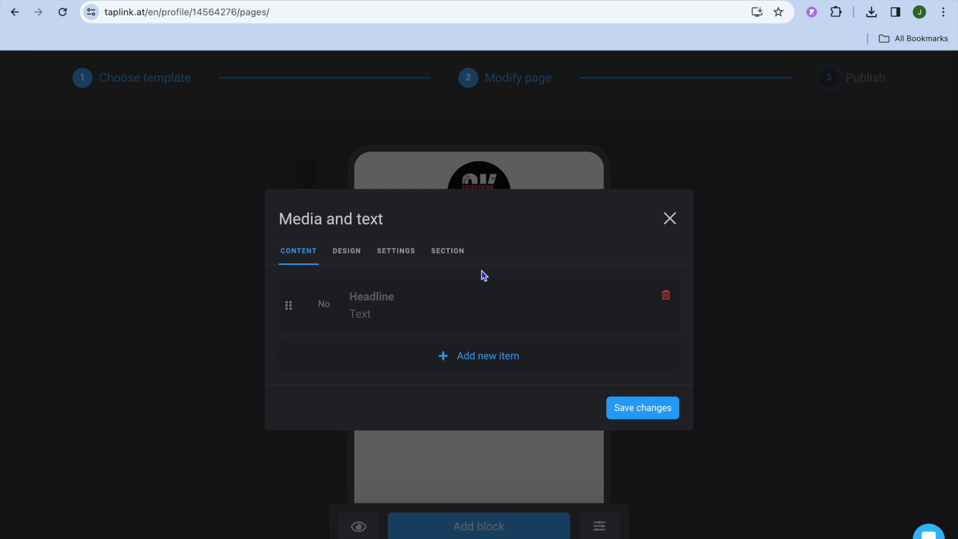
left_click(383, 297)
left_click(373, 315)
left_click(471, 363)
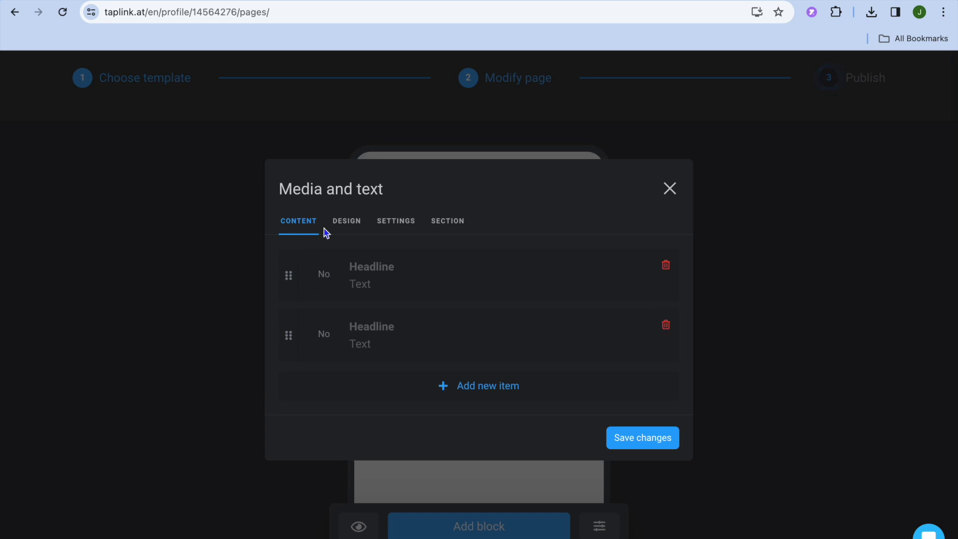
left_click(347, 223)
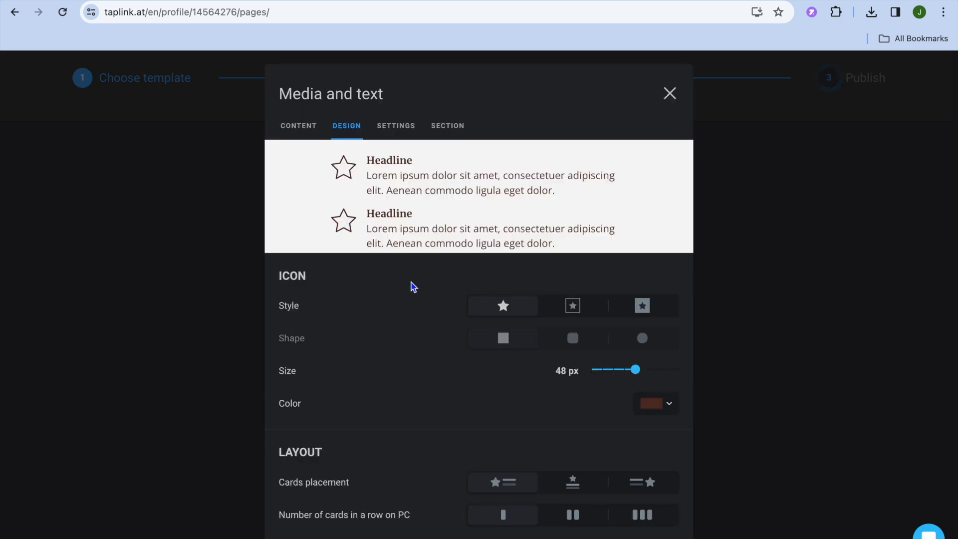
scroll(414, 286, "down", 5)
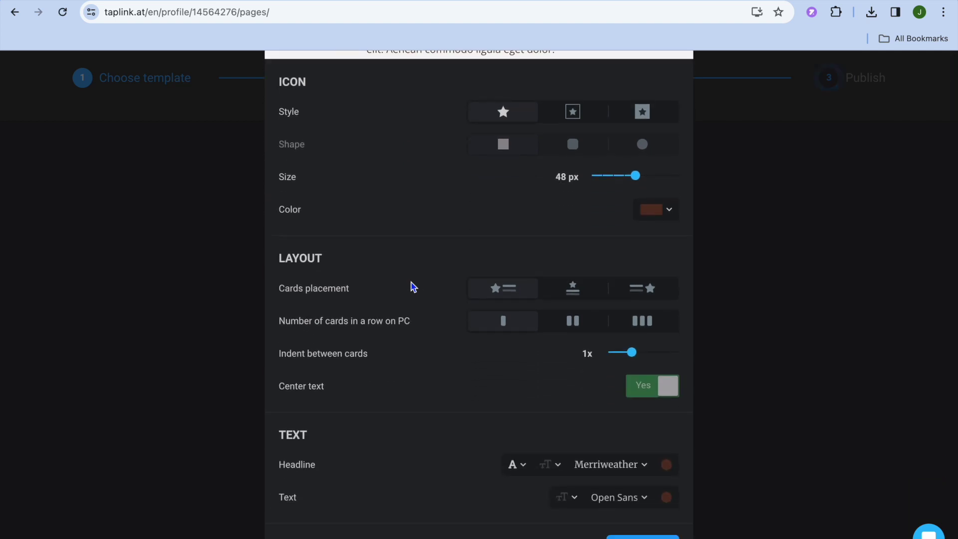
scroll(413, 286, "up", 5)
left_click(402, 127)
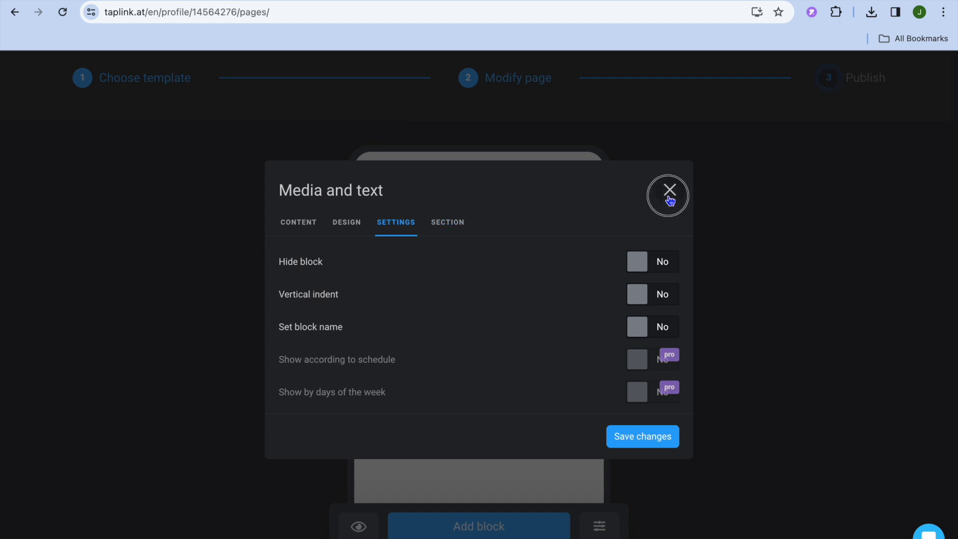
left_click(668, 196)
left_click(584, 341)
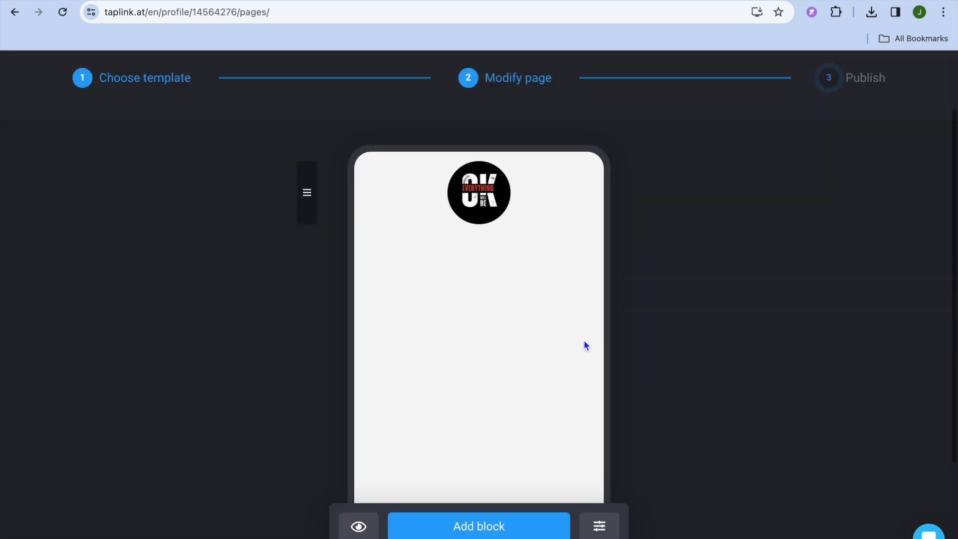
left_click(501, 526)
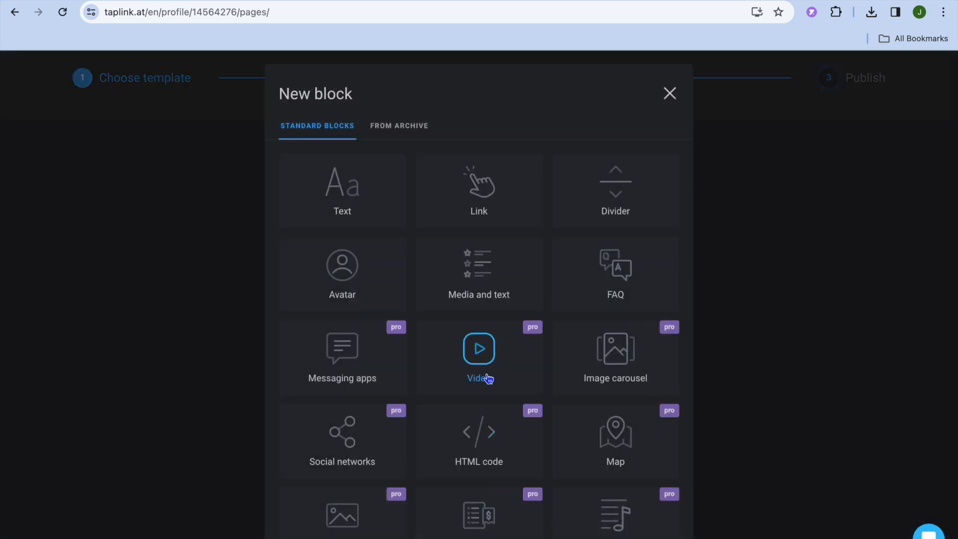
- Add a Link block and start typing 'te' into its Headline field
scroll(488, 379, "down", 5)
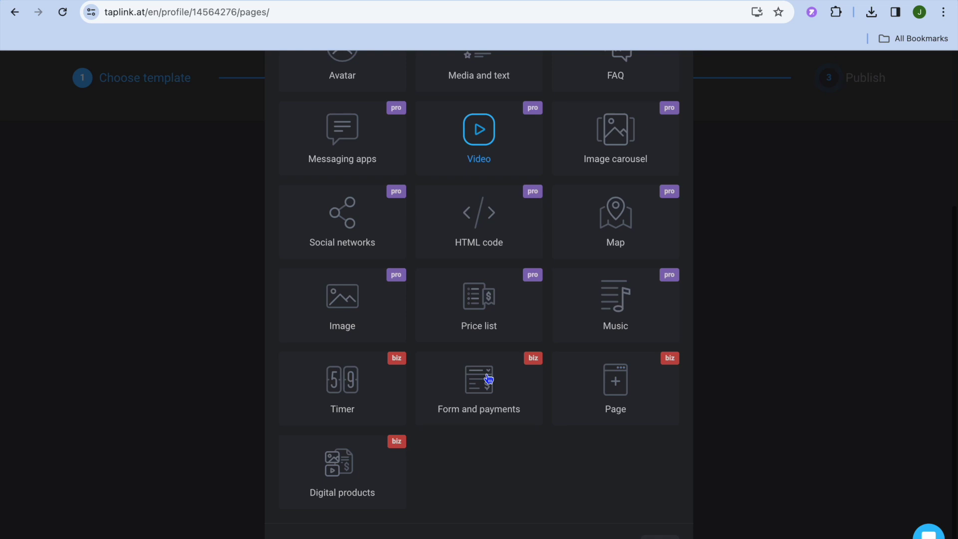
scroll(487, 380, "up", 5)
left_click(495, 210)
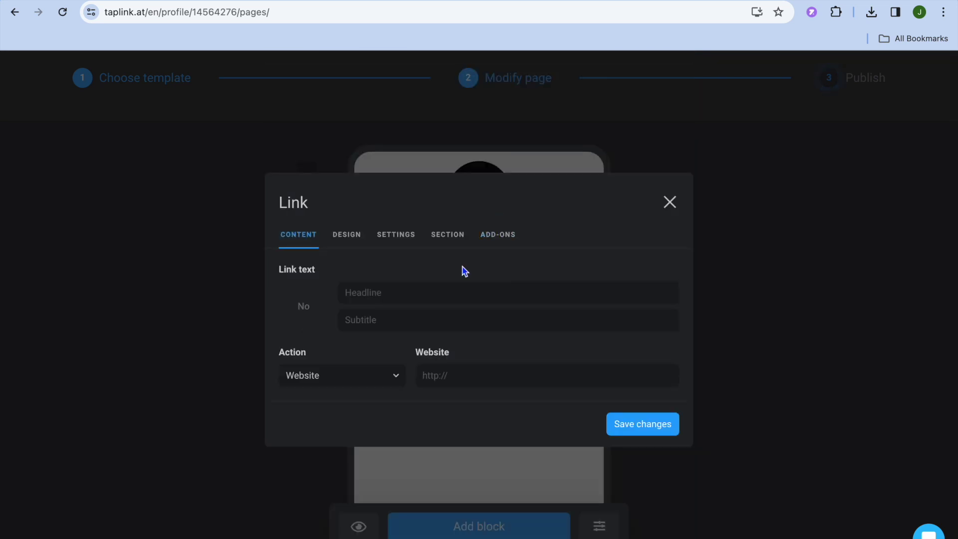
left_click(423, 294)
type("test")
- Copy the espn.com/soccer/ address from a new Chrome tab and return to the Taplink tab
key("ctrl+t")
type("espn.com/soccer/")
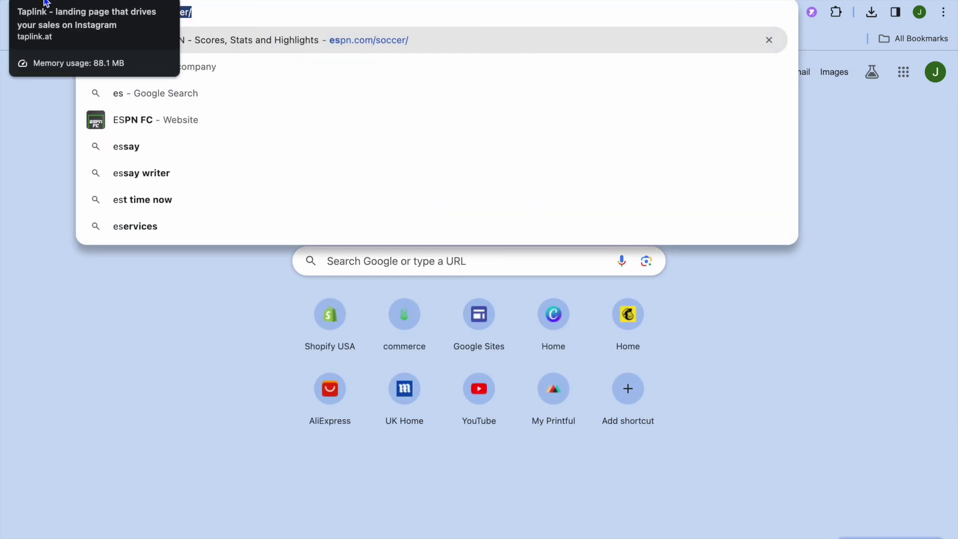
right_click(148, 10)
left_click(133, 21)
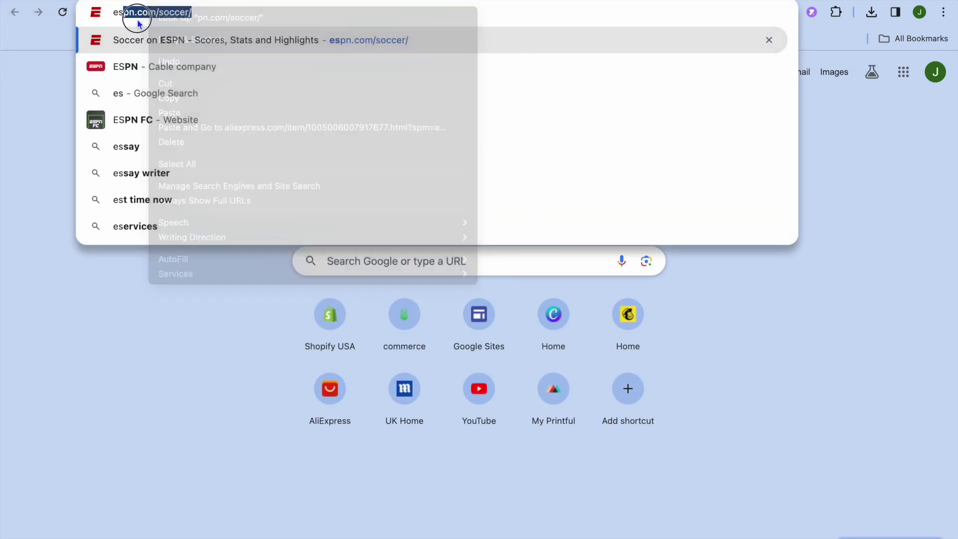
left_click(220, 14)
left_click_drag(219, 14, 113, 11)
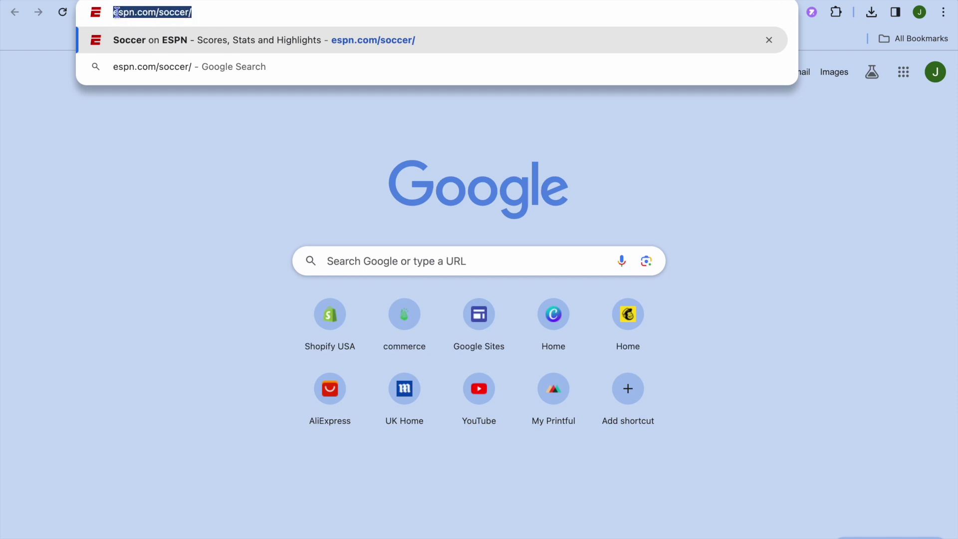
right_click(135, 13)
left_click(154, 102)
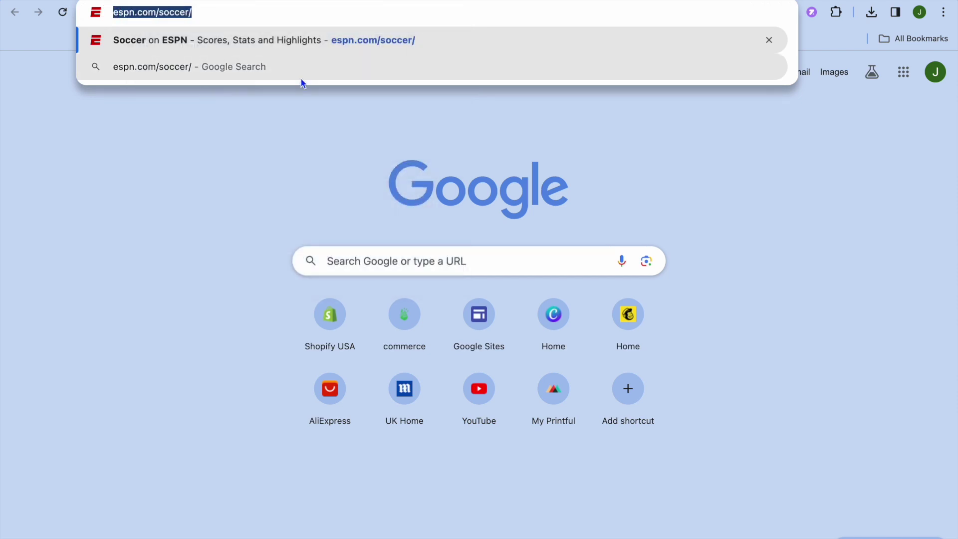
left_click(398, 1)
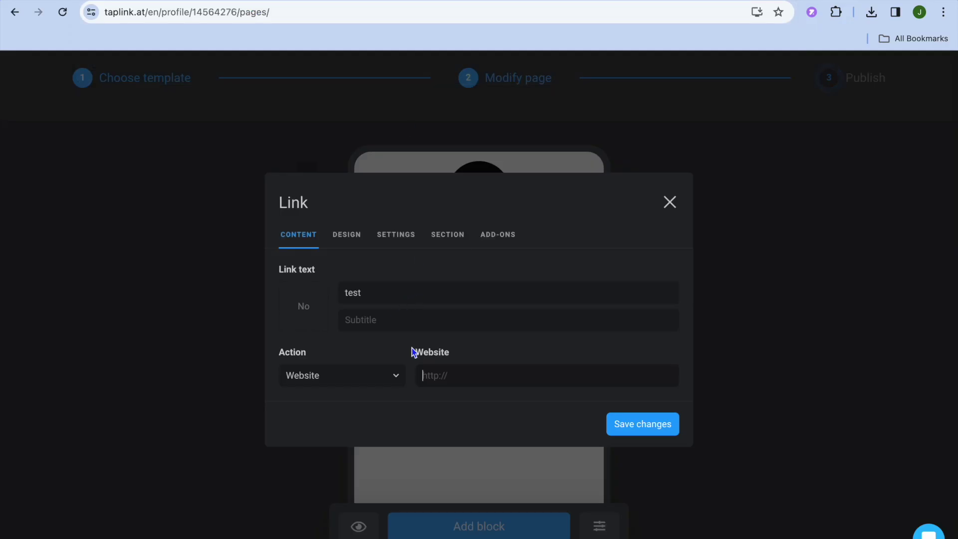
right_click(437, 377)
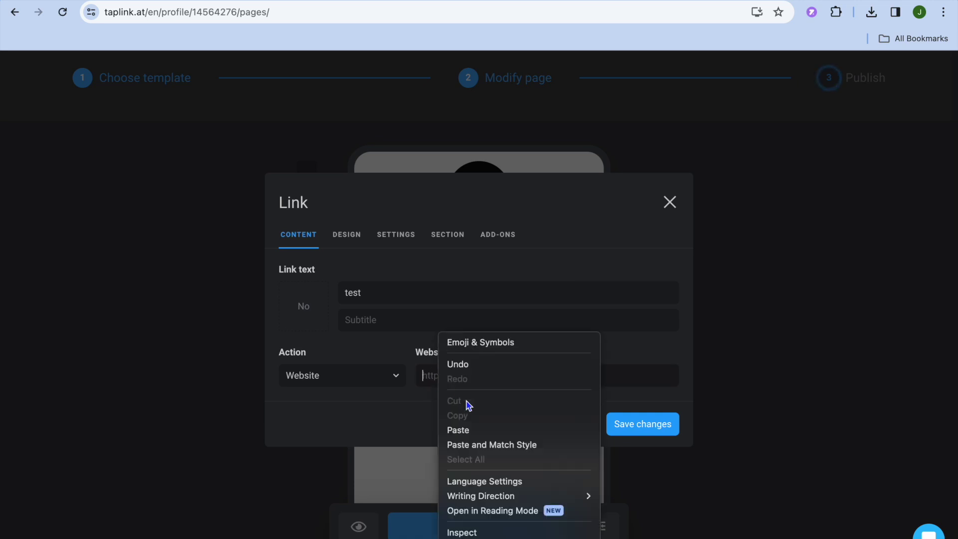
left_click(470, 430)
left_click(643, 432)
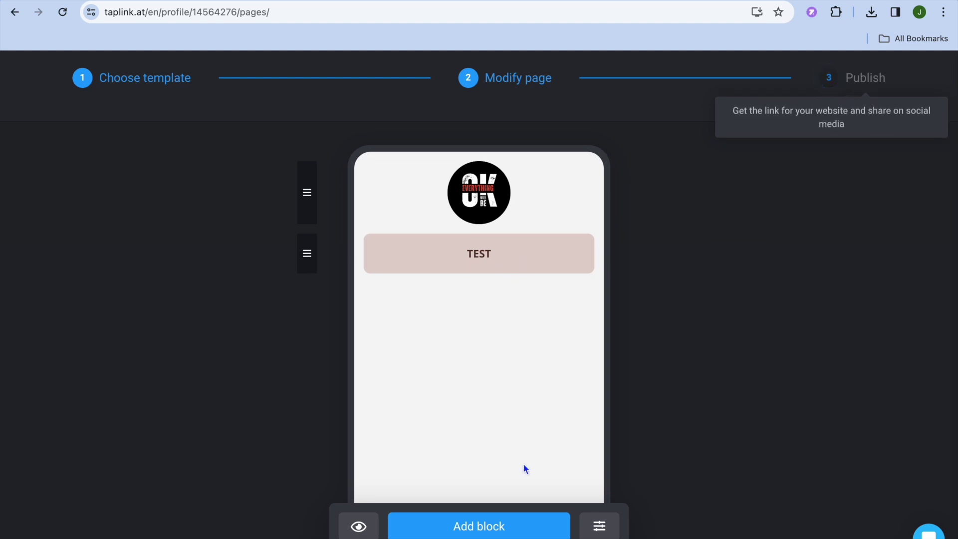
left_click(502, 526)
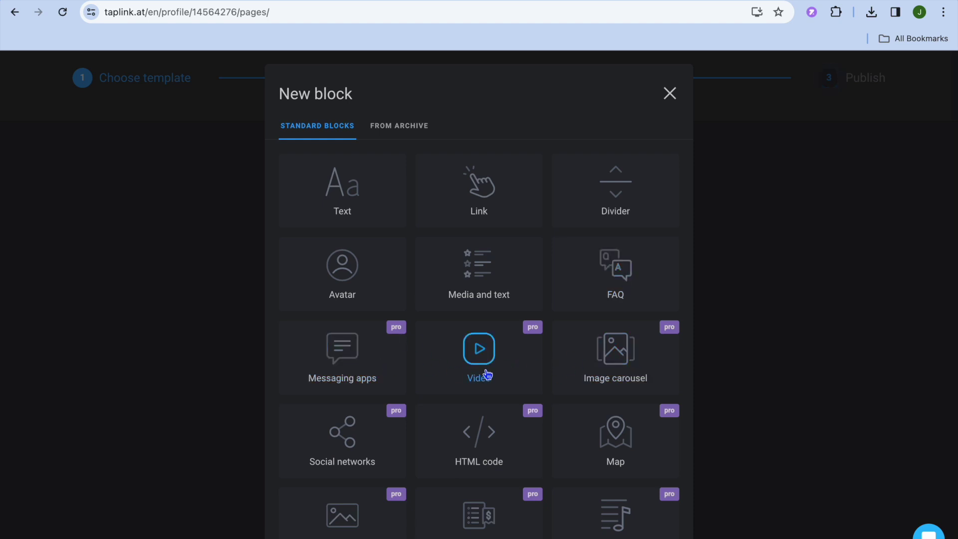
- Pick a FAQ block from the New block list, then discard it without adding
scroll(488, 374, "down", 5)
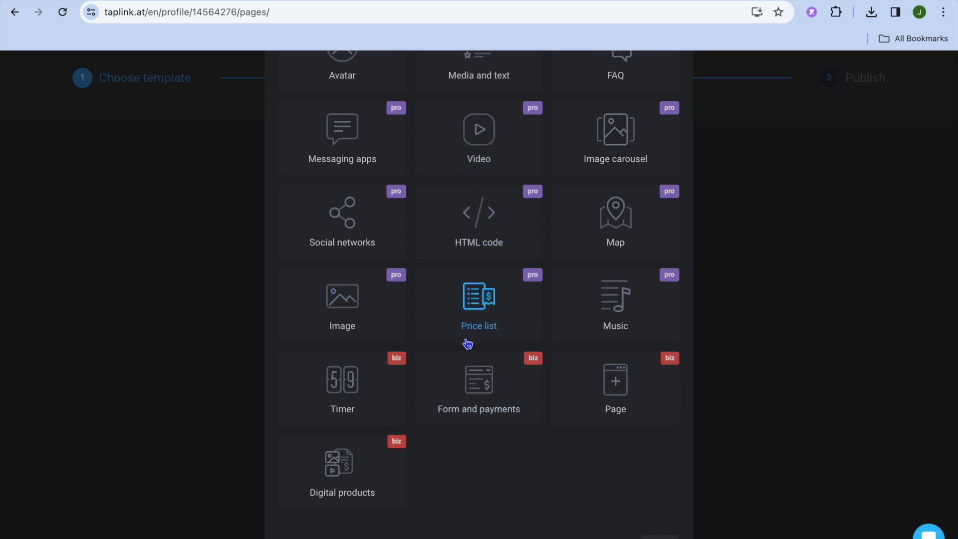
scroll(468, 343, "up", 5)
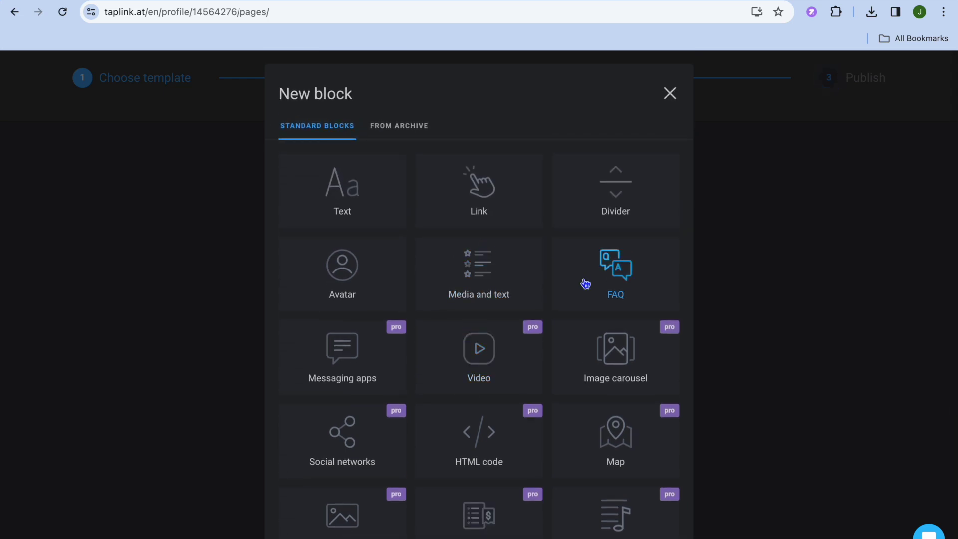
left_click(630, 274)
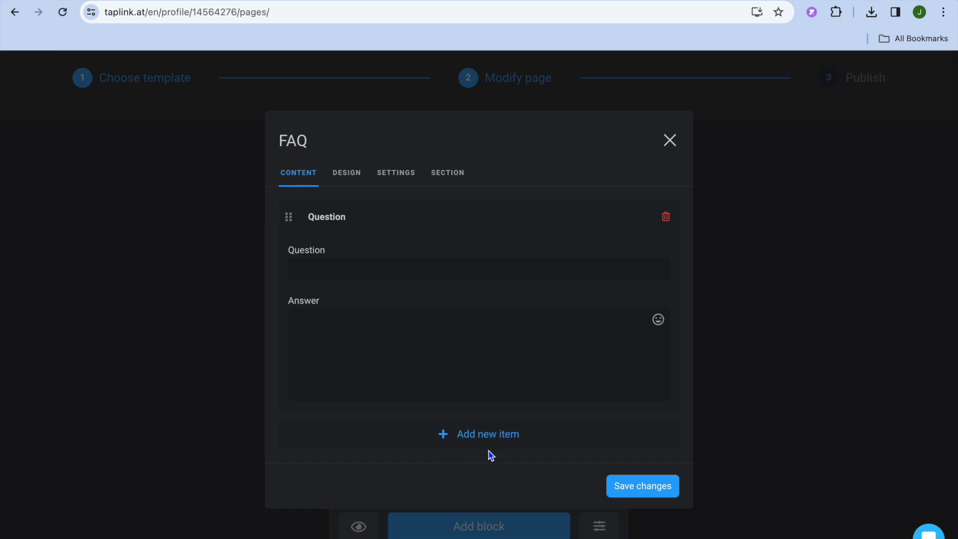
left_click(674, 142)
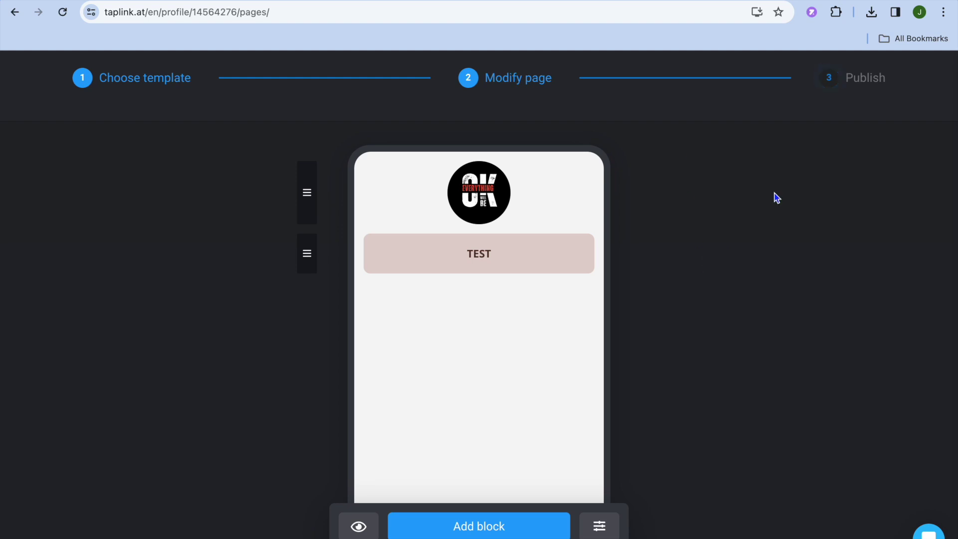
left_click(867, 81)
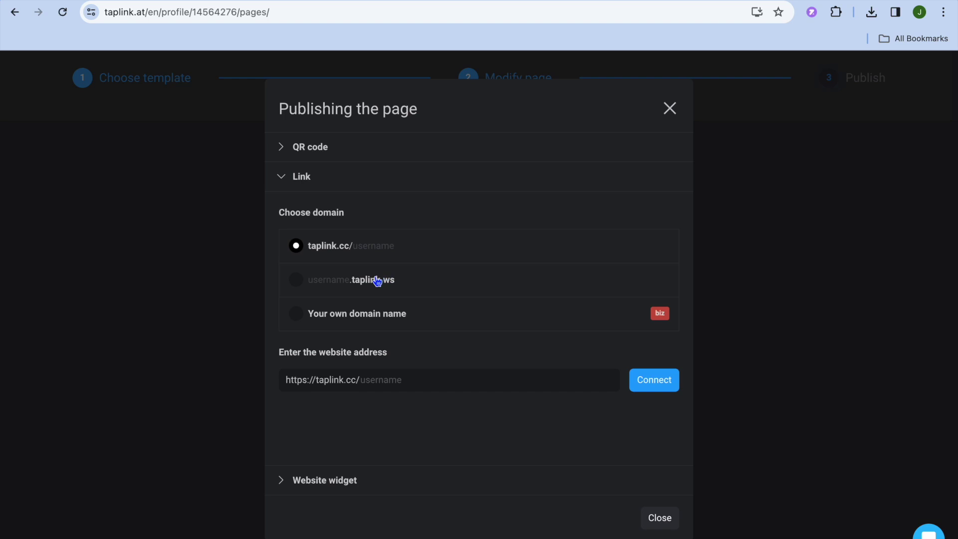
left_click(397, 381)
left_click(282, 153)
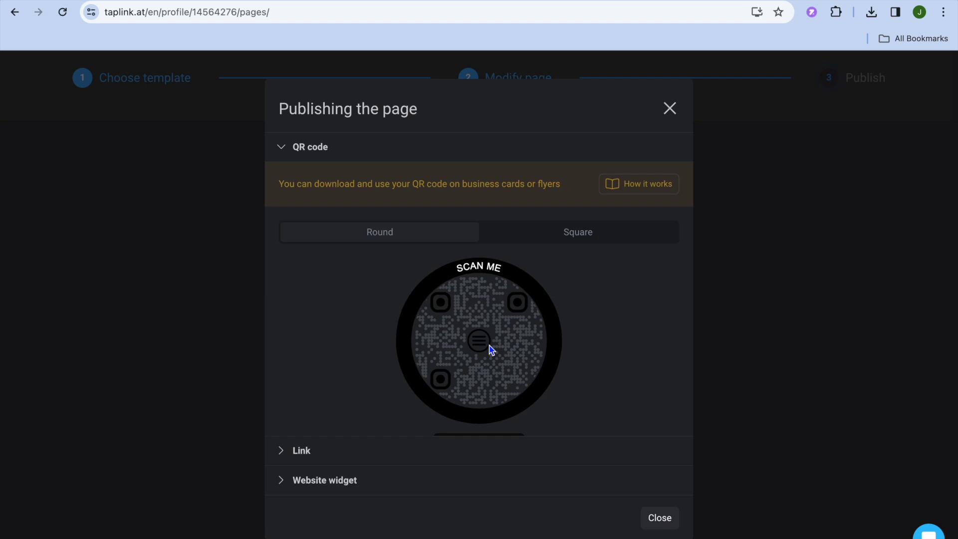
left_click(670, 111)
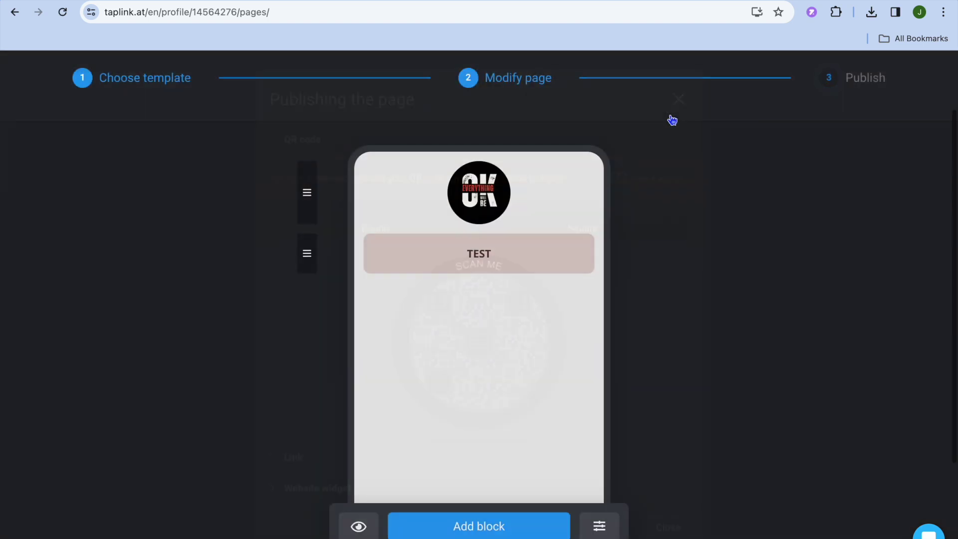
- Apply the first Seasons Bio link template, adding About me, My blog and Online store links
left_click(136, 82)
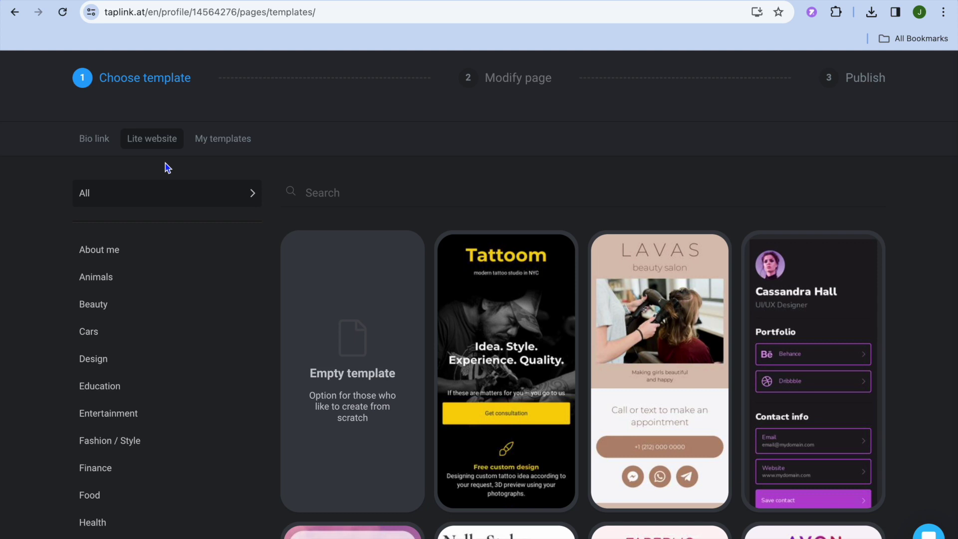
left_click(95, 144)
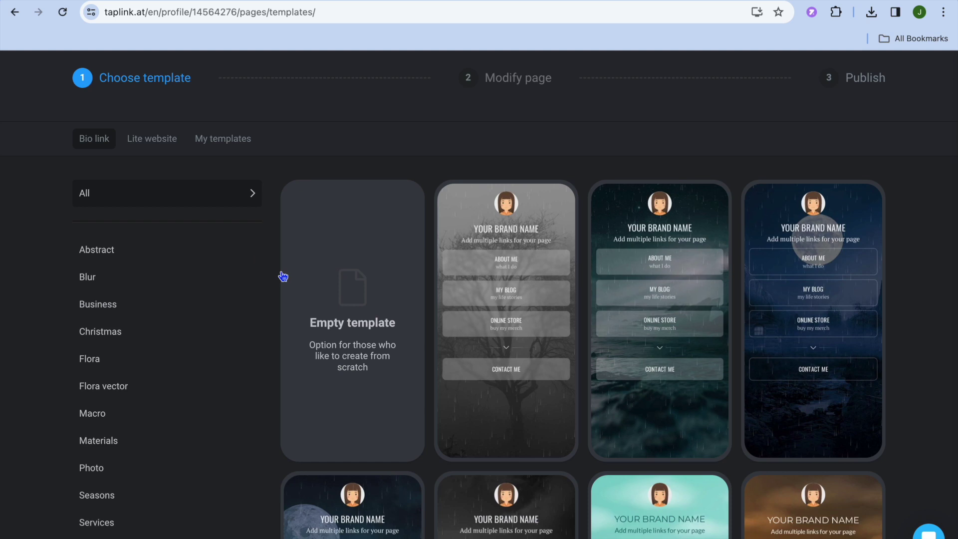
left_click(113, 499)
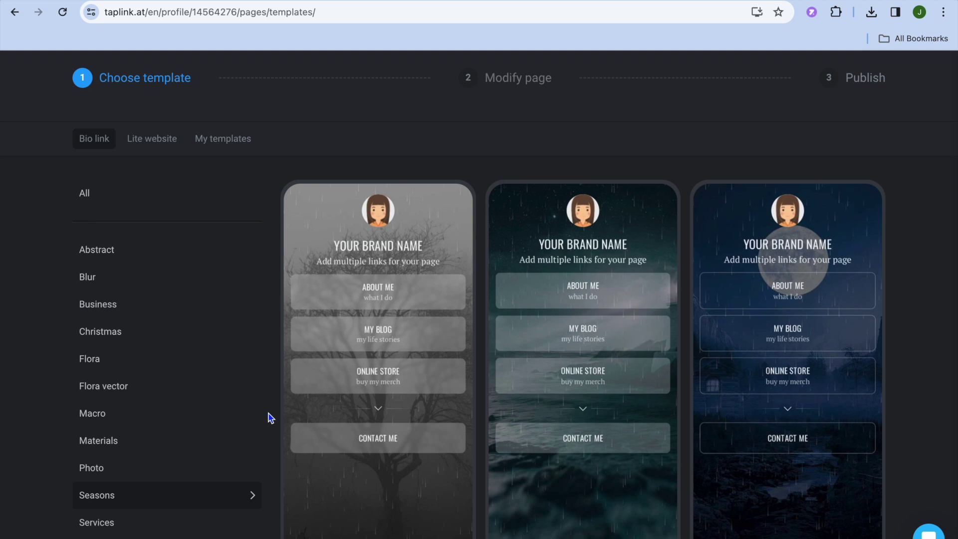
left_click(377, 264)
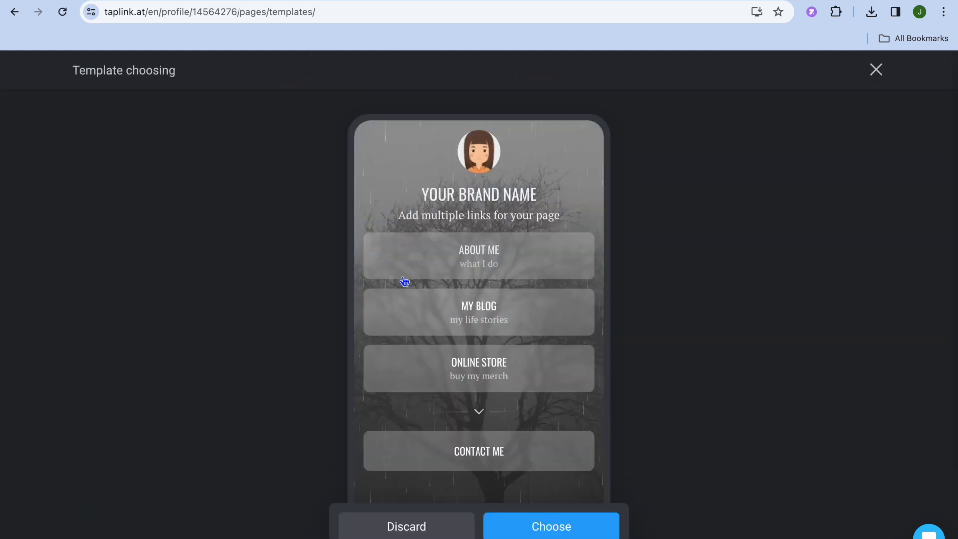
left_click(530, 528)
scroll(531, 533, "down", 3)
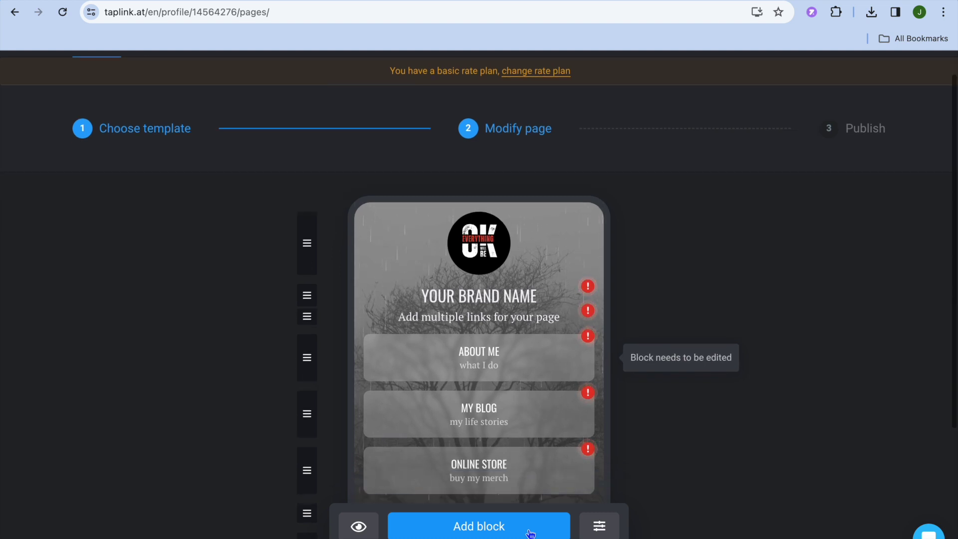
- Inspect the YOUR BRAND NAME heading and subtitle text blocks, closing both without changes
scroll(529, 529, "up", 3)
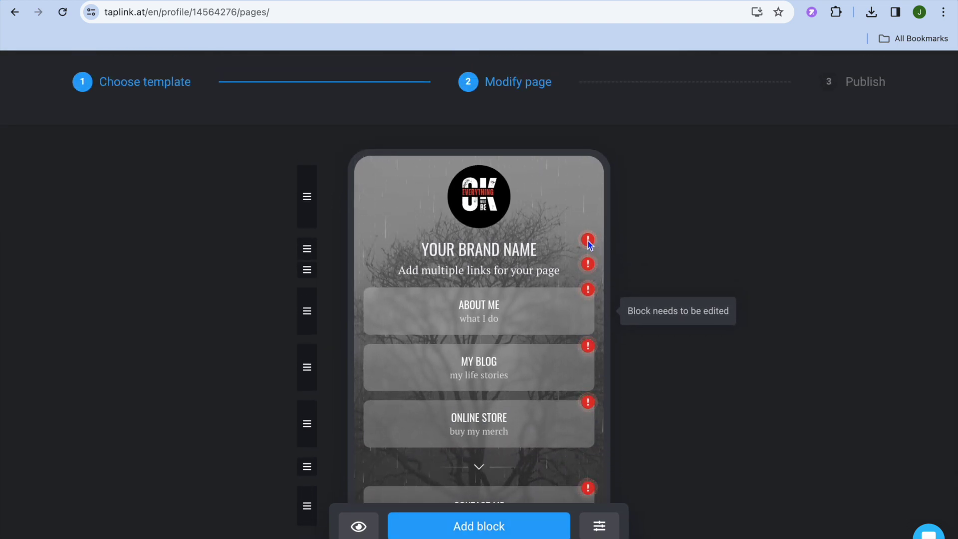
left_click(521, 252)
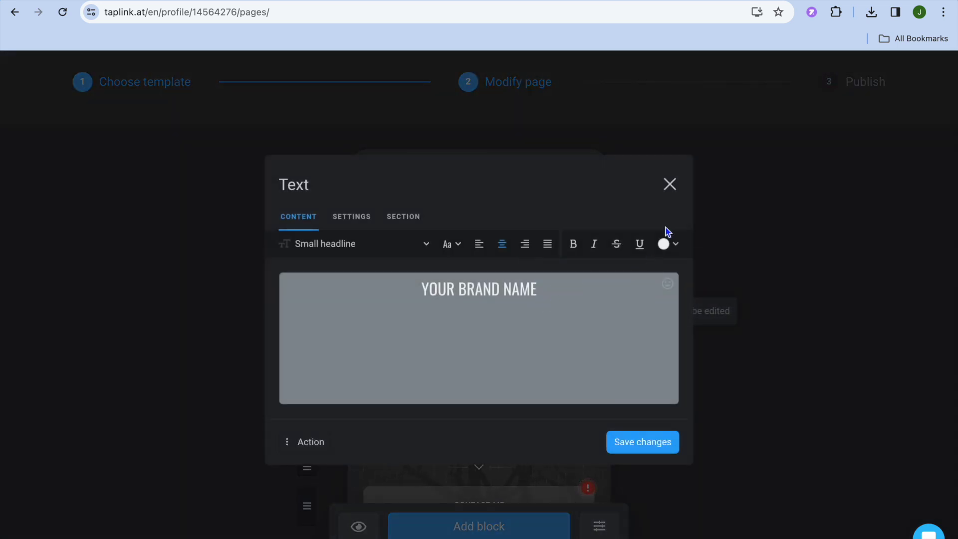
left_click(670, 184)
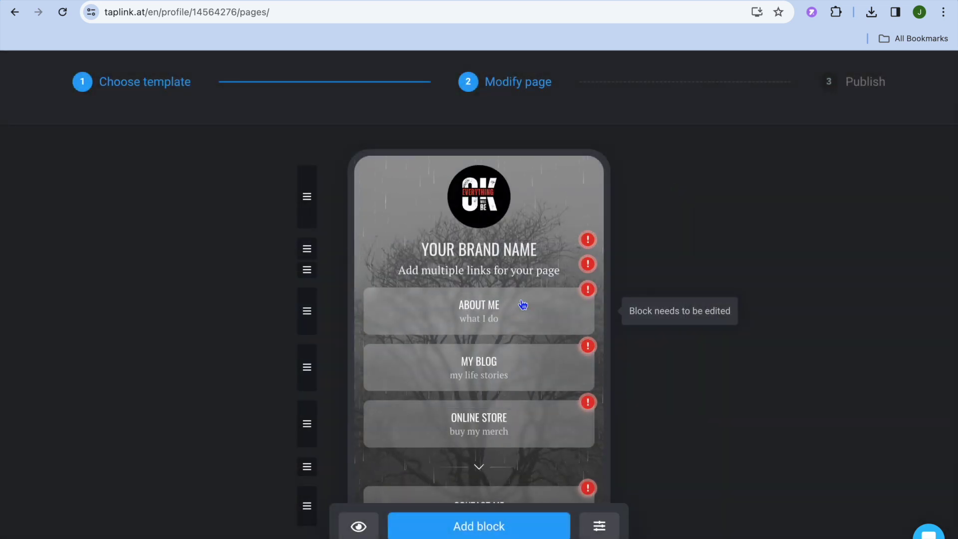
left_click(519, 272)
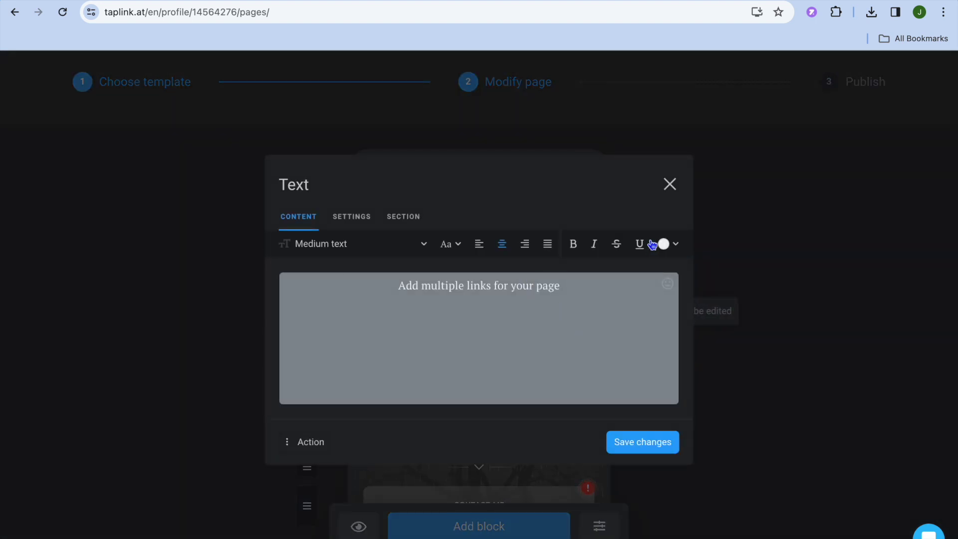
left_click(670, 186)
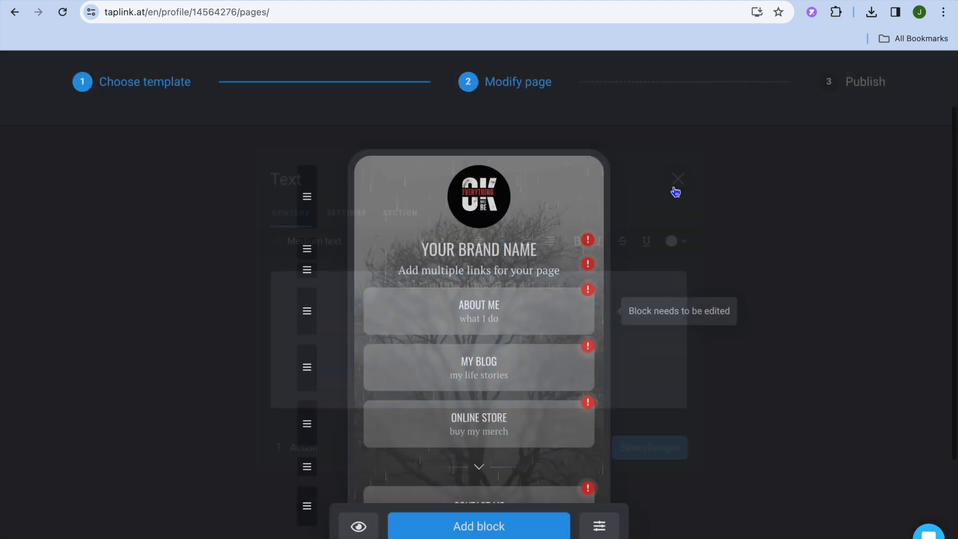
- Open the About me link editor showing 'About me', 'what I do' and an empty website address
left_click(487, 317)
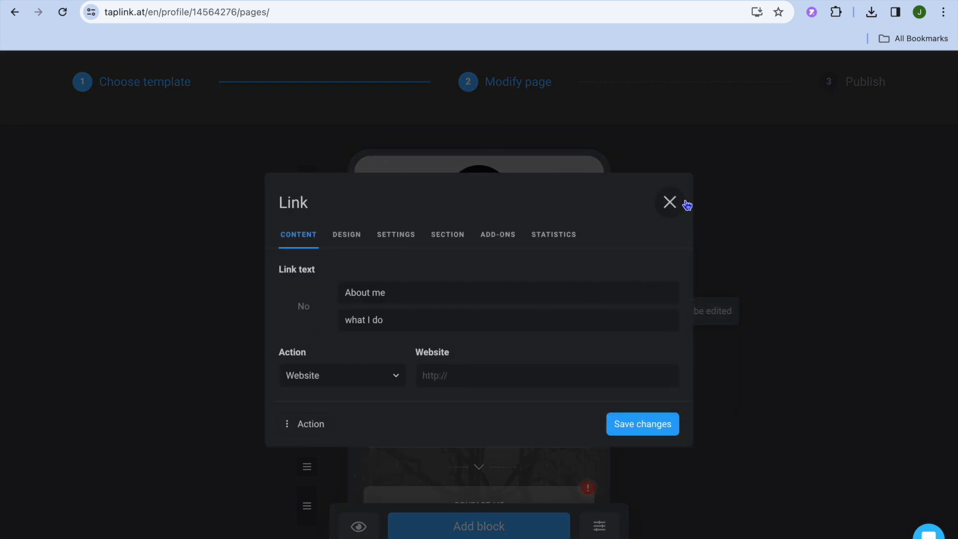
left_click(668, 201)
scroll(464, 364, "down", 3)
scroll(462, 364, "up", 5)
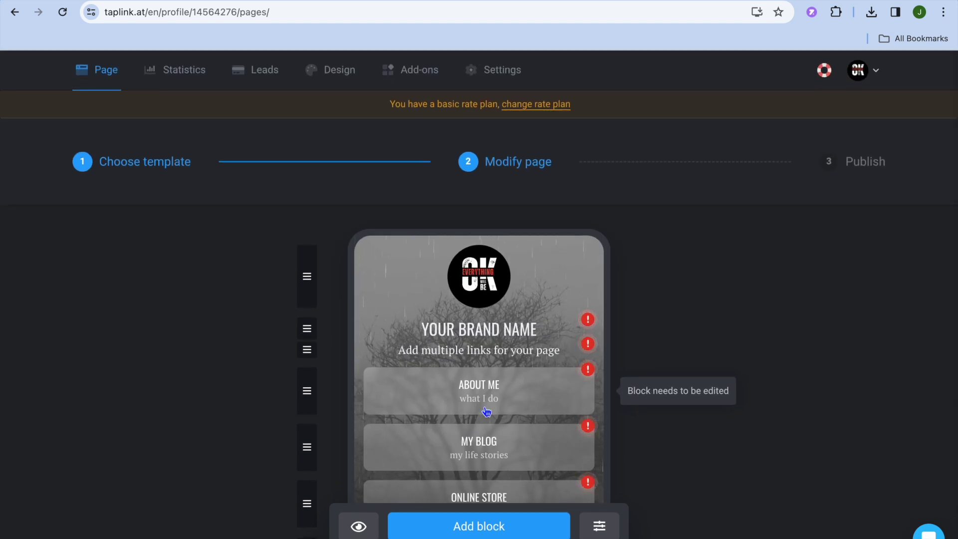
left_click(488, 402)
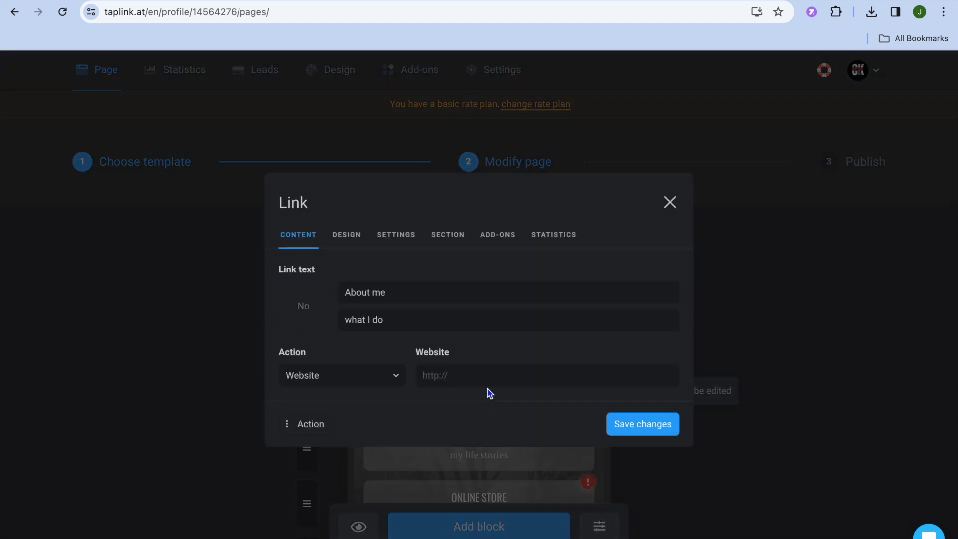